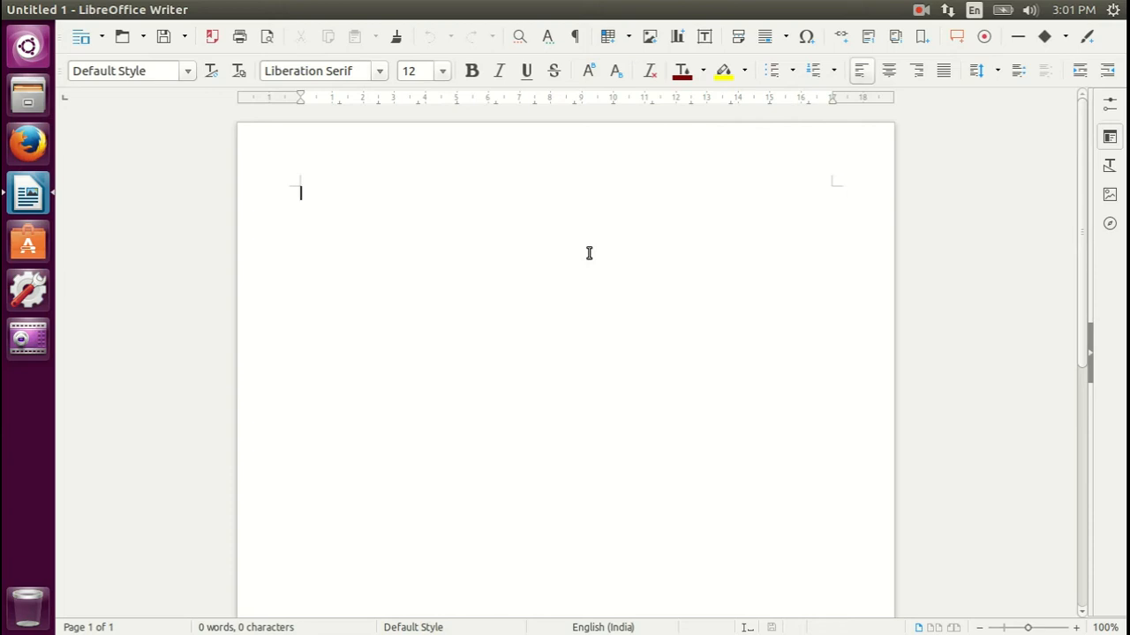
# Enter the word "India" on the first line of the document and set its font size to 18
pyautogui.write('India')
pyautogui.moveTo(333, 193); pyautogui.dragTo(238, 185)
pyautogui.click(442, 71)
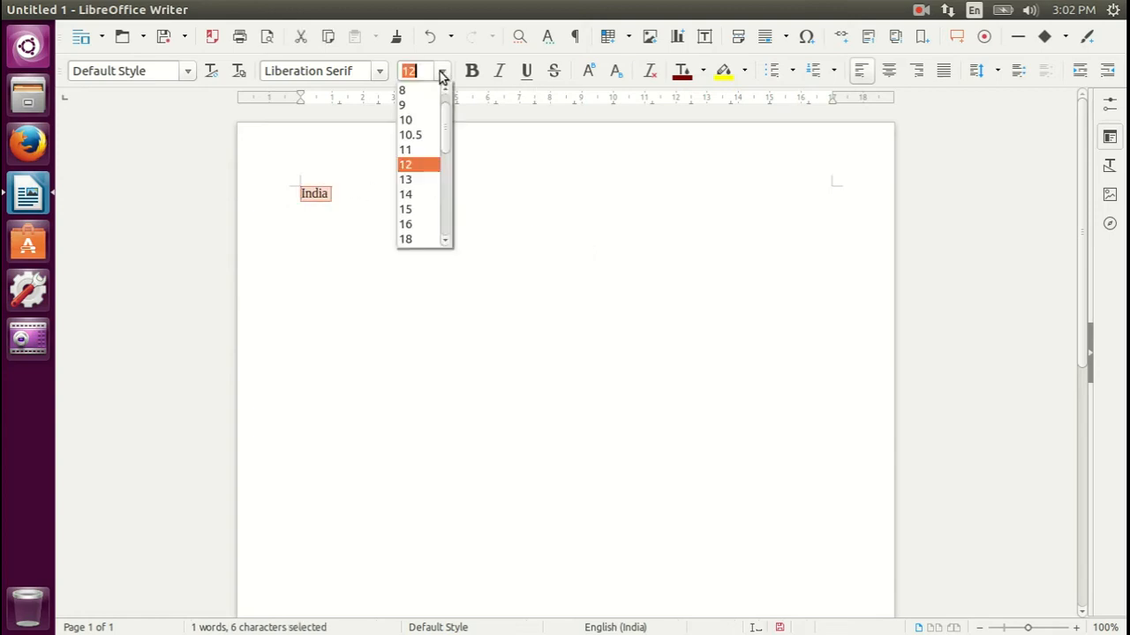
pyautogui.click(411, 238)
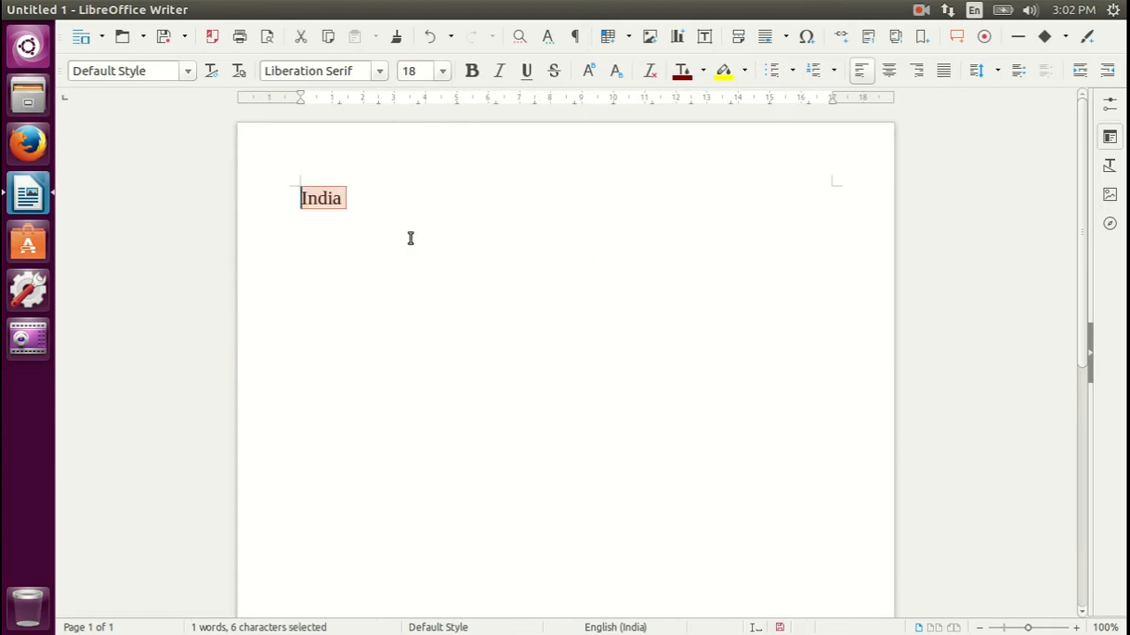
pyautogui.click(467, 198)
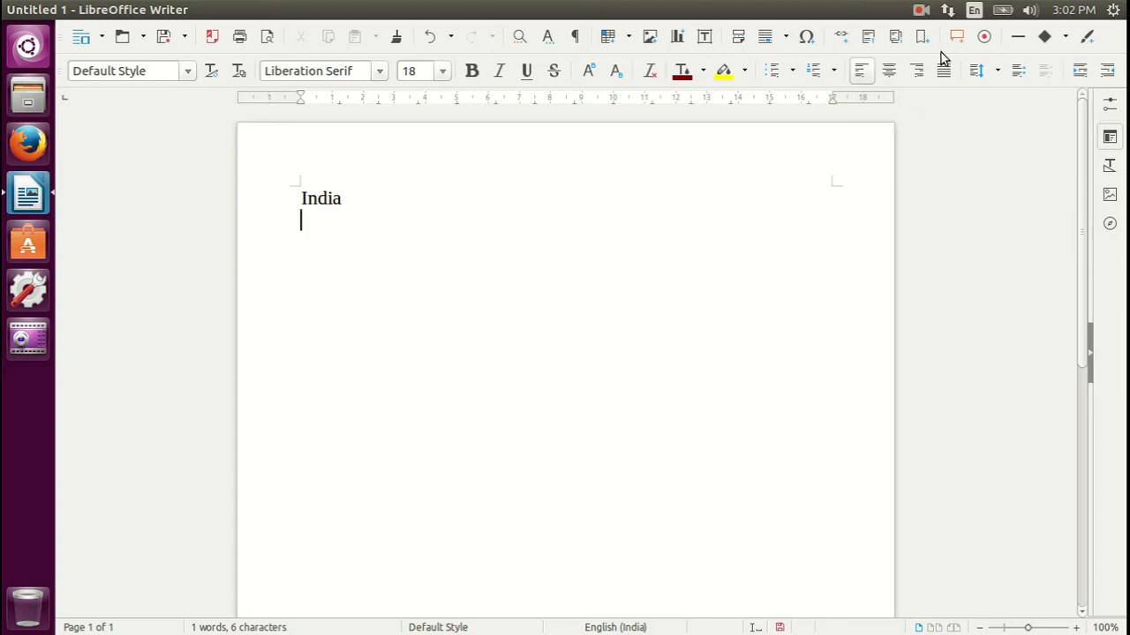
# Add Hindi (KaGaPa phonetic) as a keyboard input source in the system's text entry settings and close the settings
pyautogui.click(974, 11)
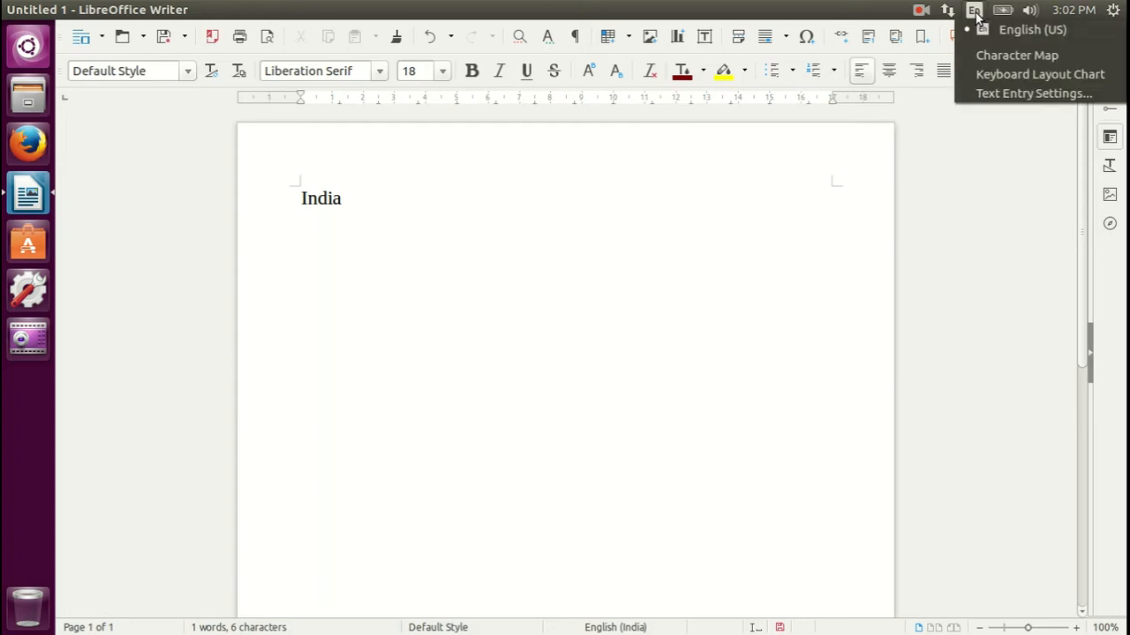
pyautogui.click(992, 94)
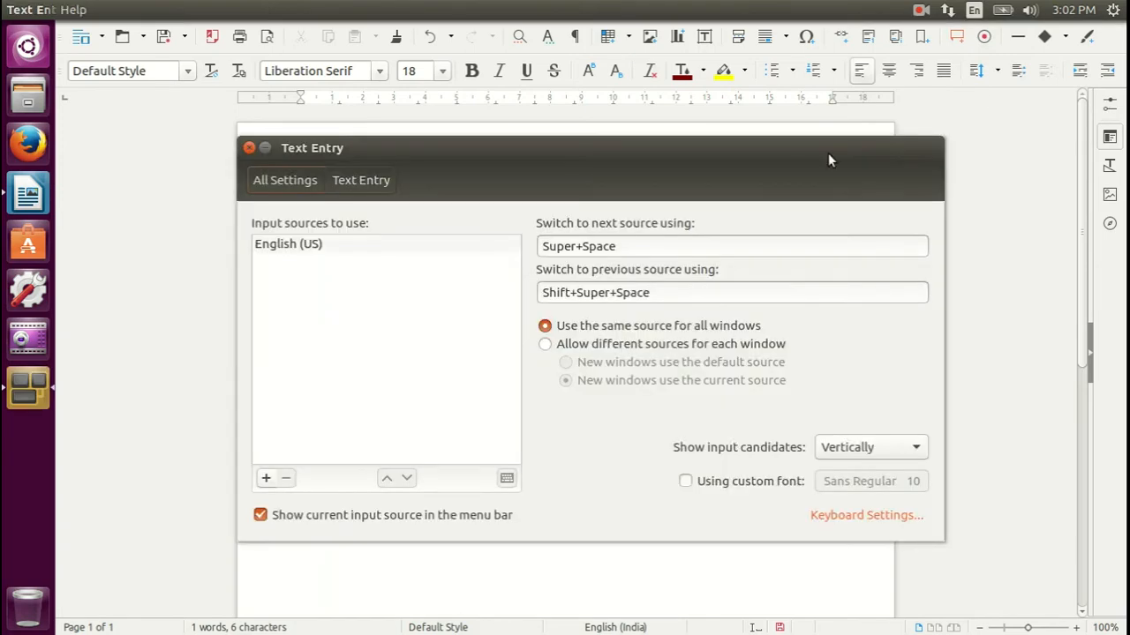
pyautogui.moveTo(538, 149); pyautogui.dragTo(577, 101)
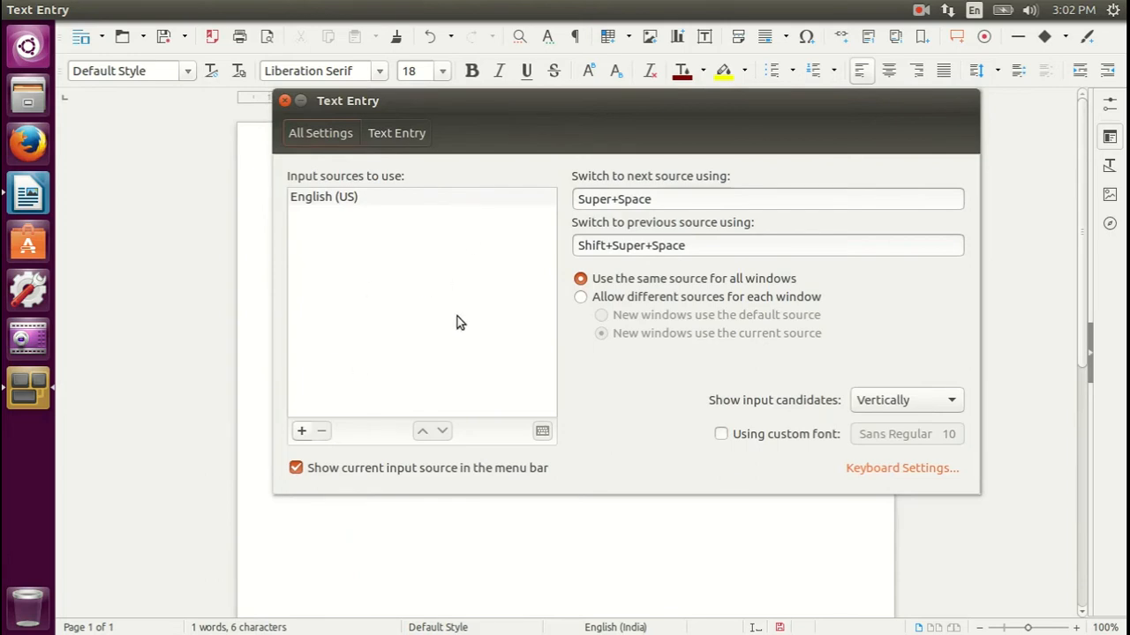
pyautogui.click(301, 432)
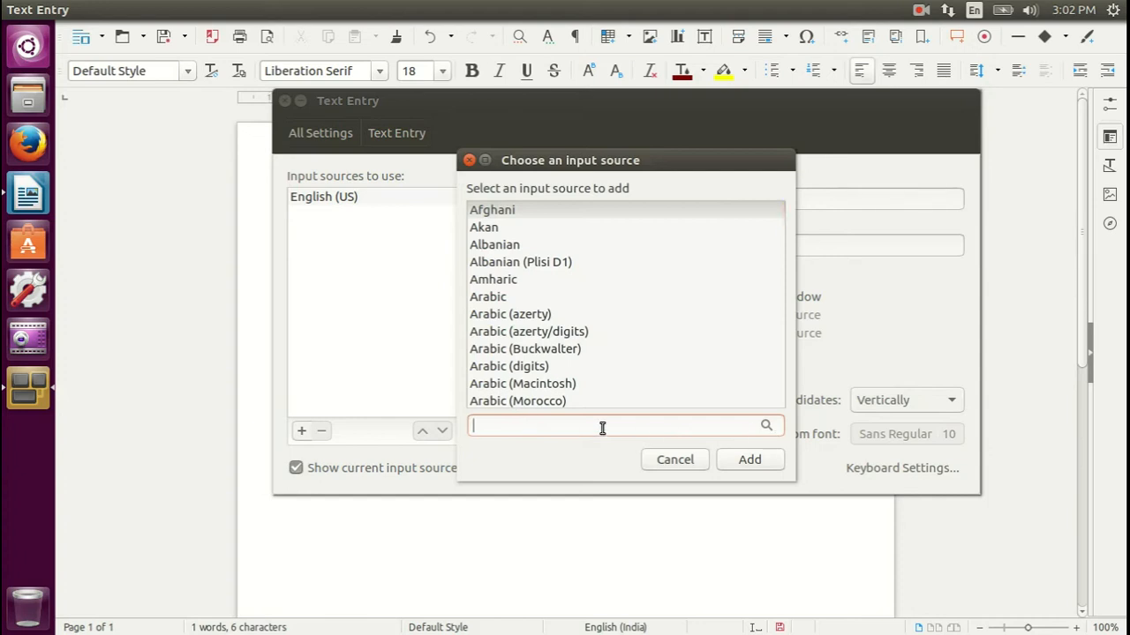
pyautogui.write('Hindi')
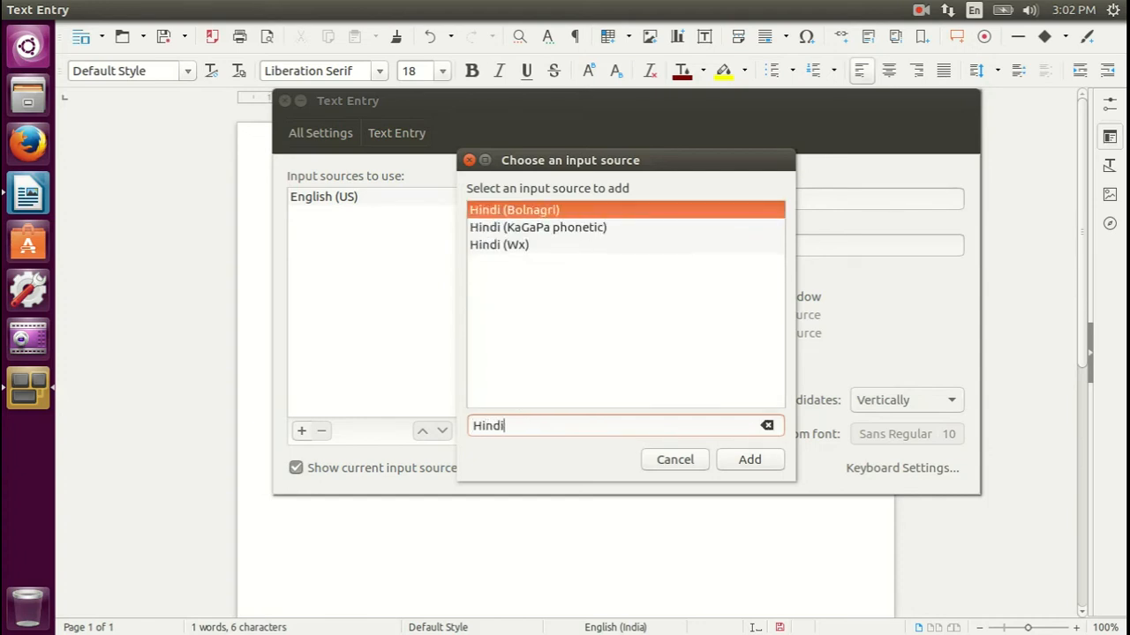
pyautogui.click(497, 232)
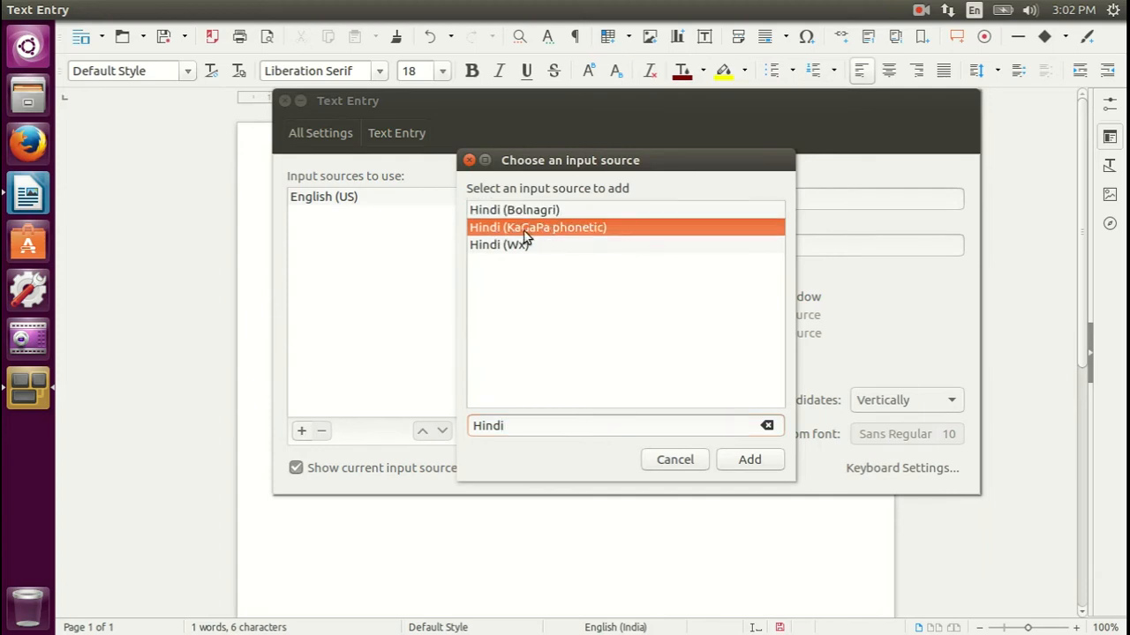
pyautogui.click(744, 459)
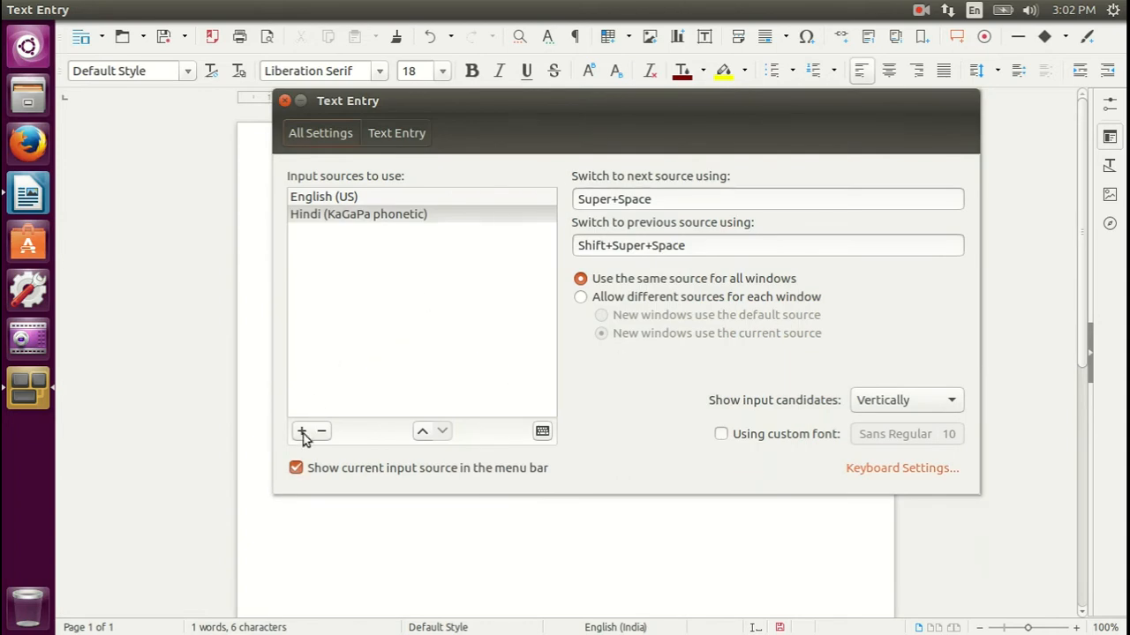
pyautogui.click(285, 102)
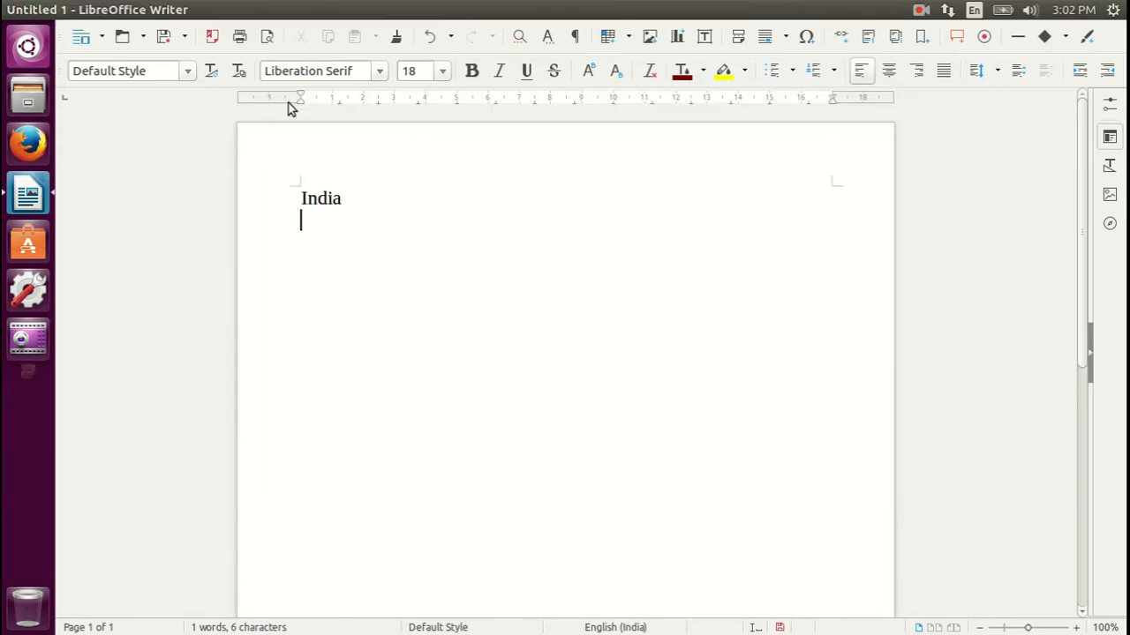
# Add Kannada (KaGaPa phonetic) as another input source, check the list of available sources, and close the text entry settings
pyautogui.click(974, 12)
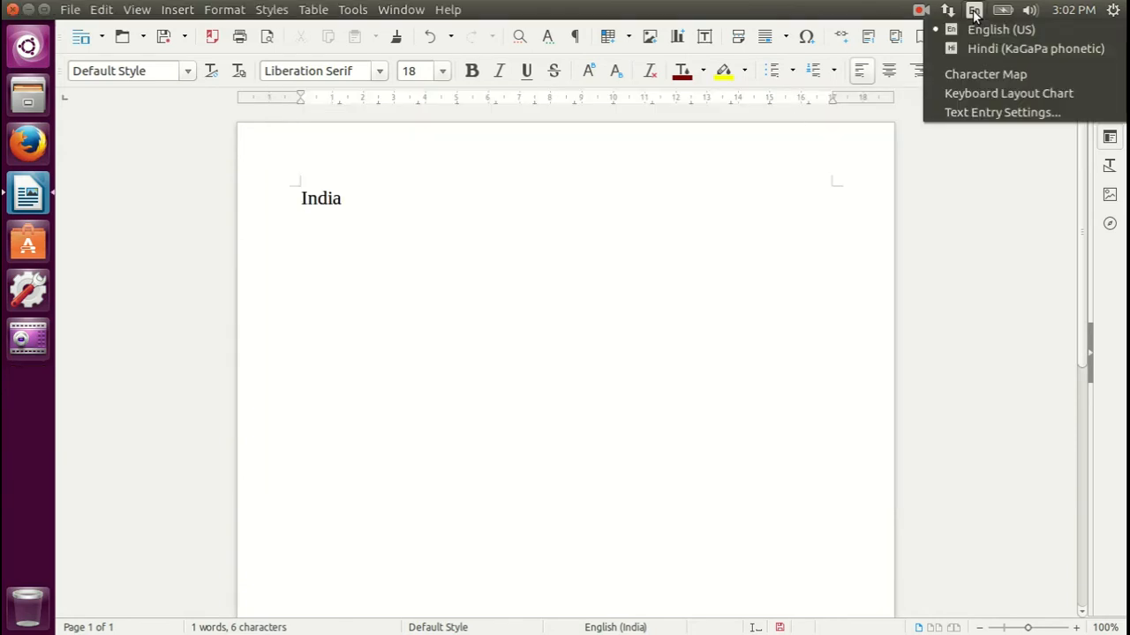
pyautogui.click(965, 113)
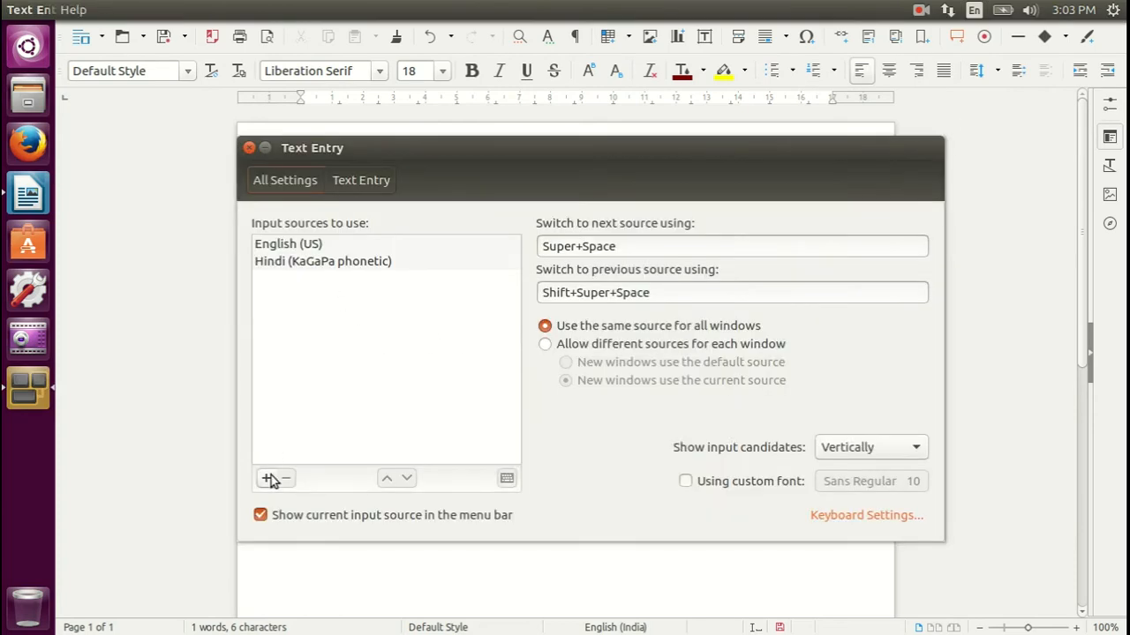
pyautogui.click(268, 478)
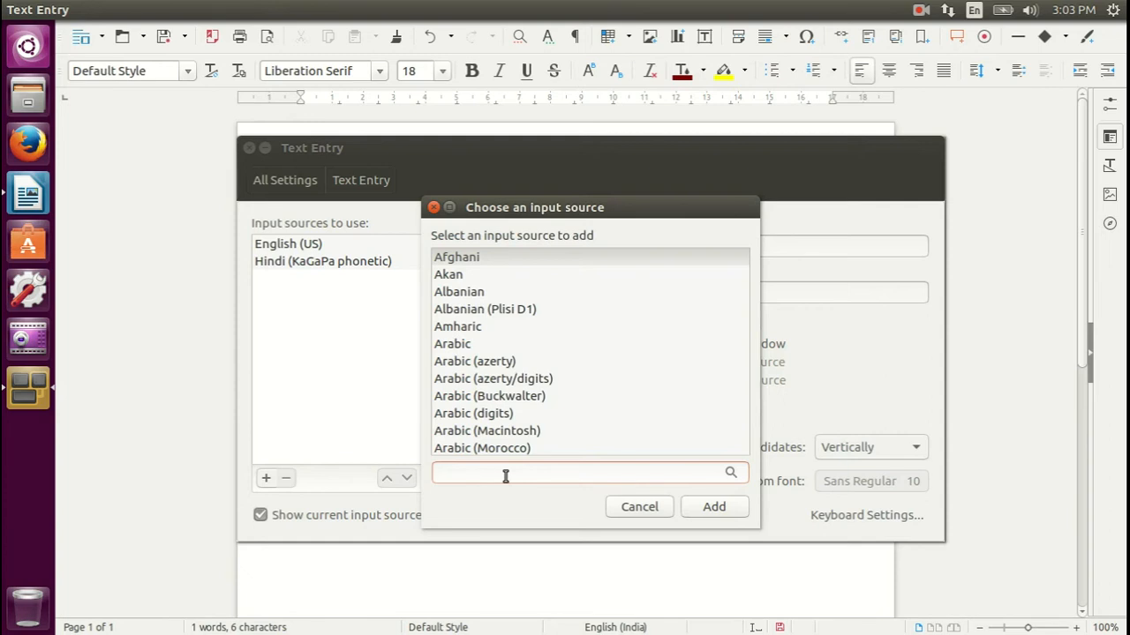
pyautogui.write('kana')
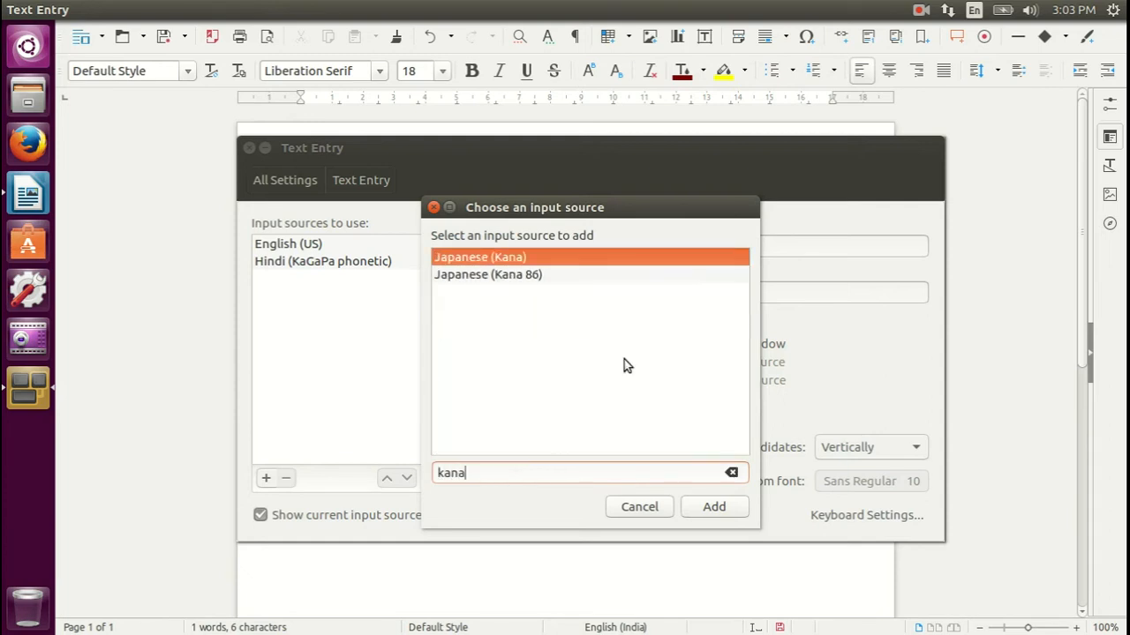
pyautogui.press('BackSpace')
pyautogui.write('n')
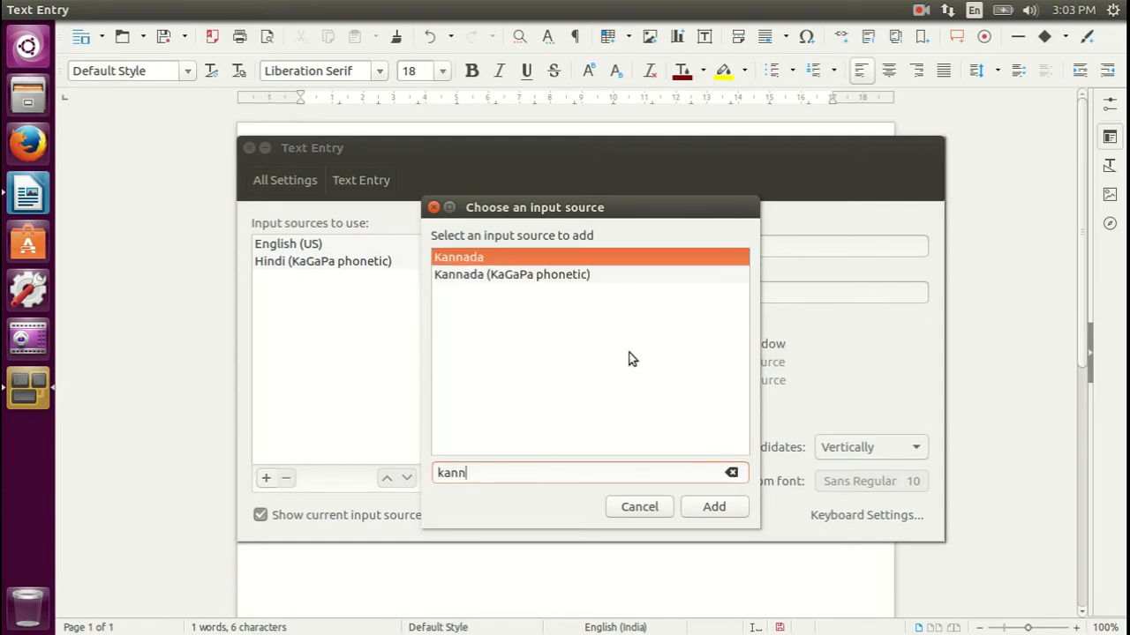
pyautogui.click(471, 277)
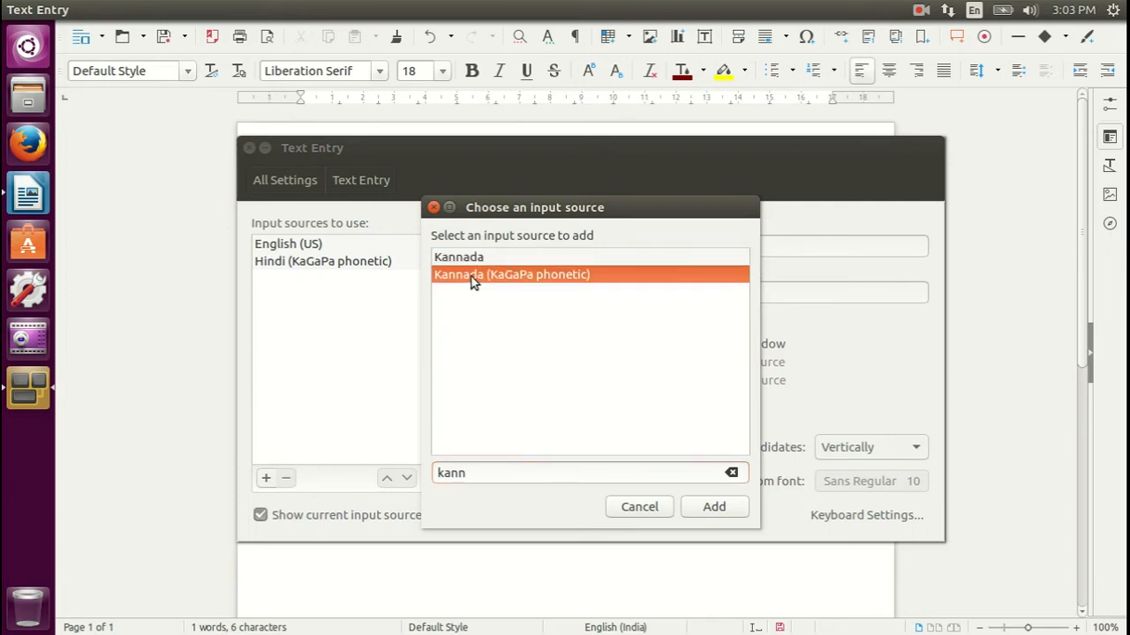
pyautogui.click(712, 516)
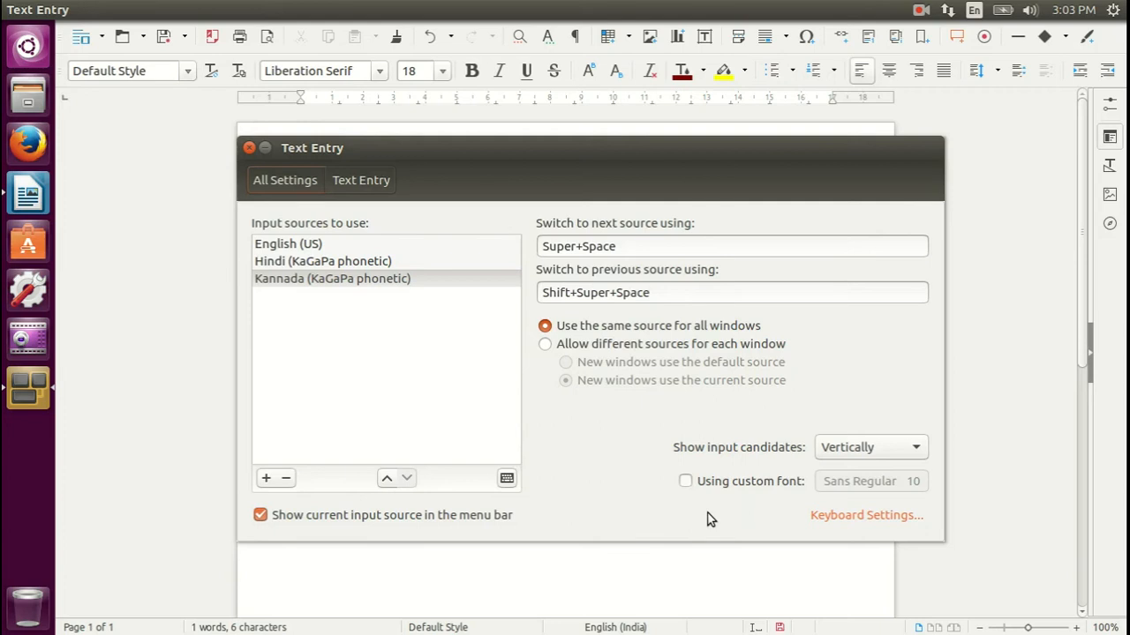
pyautogui.click(975, 13)
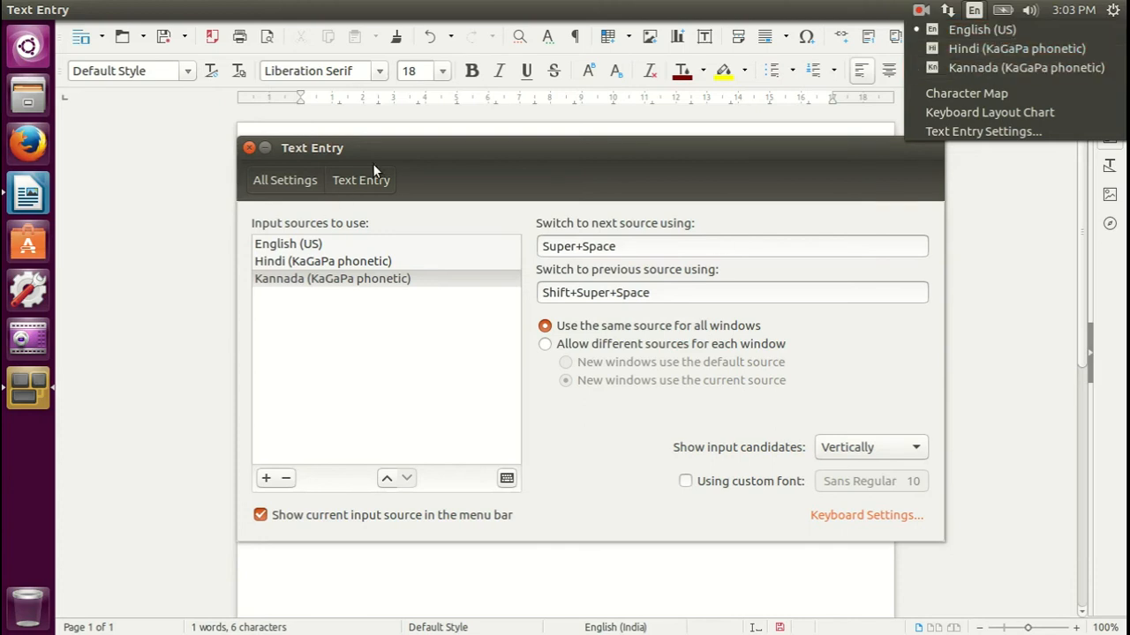
pyautogui.click(423, 154)
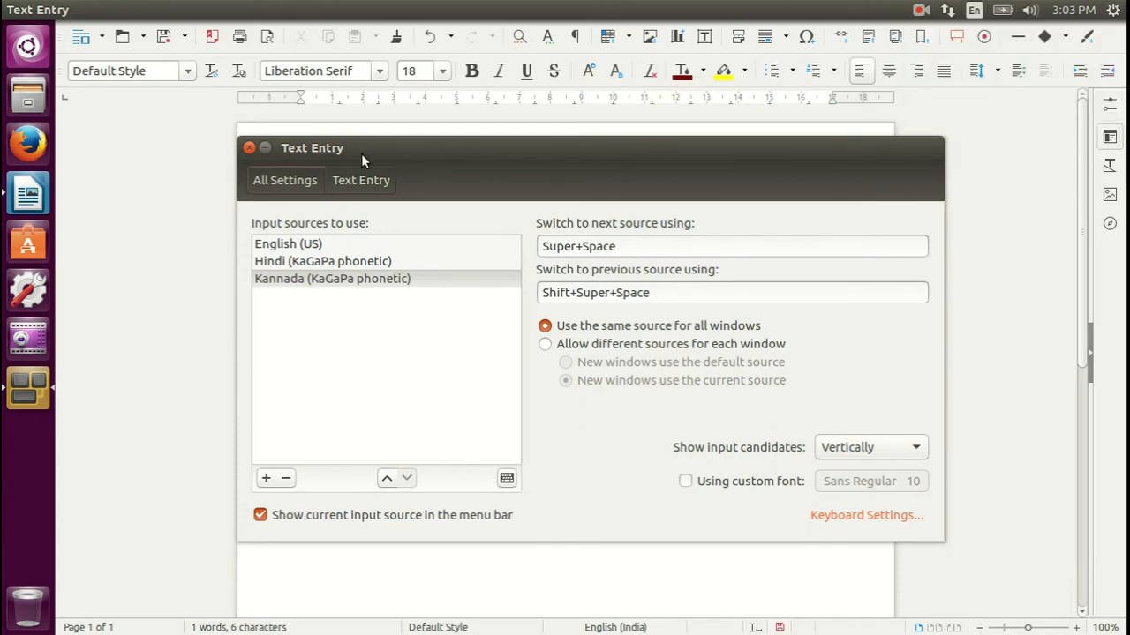
pyautogui.click(249, 149)
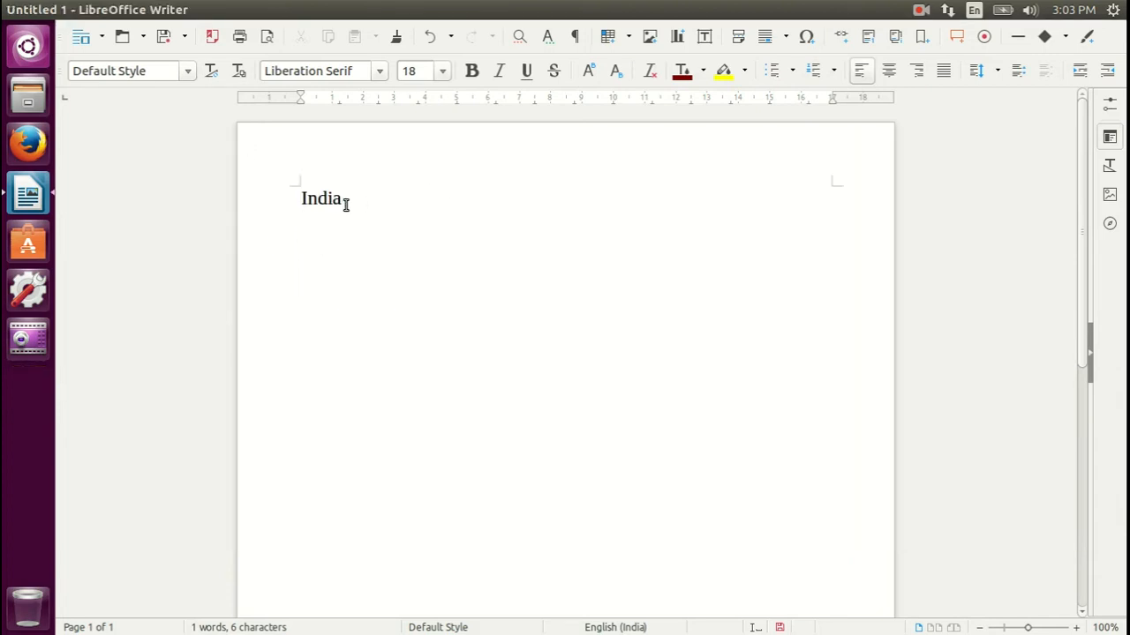
# Change the input source to Hindi (KaGaPa phonetic) and write "भरत" below India, followed by a new line
pyautogui.click(974, 12)
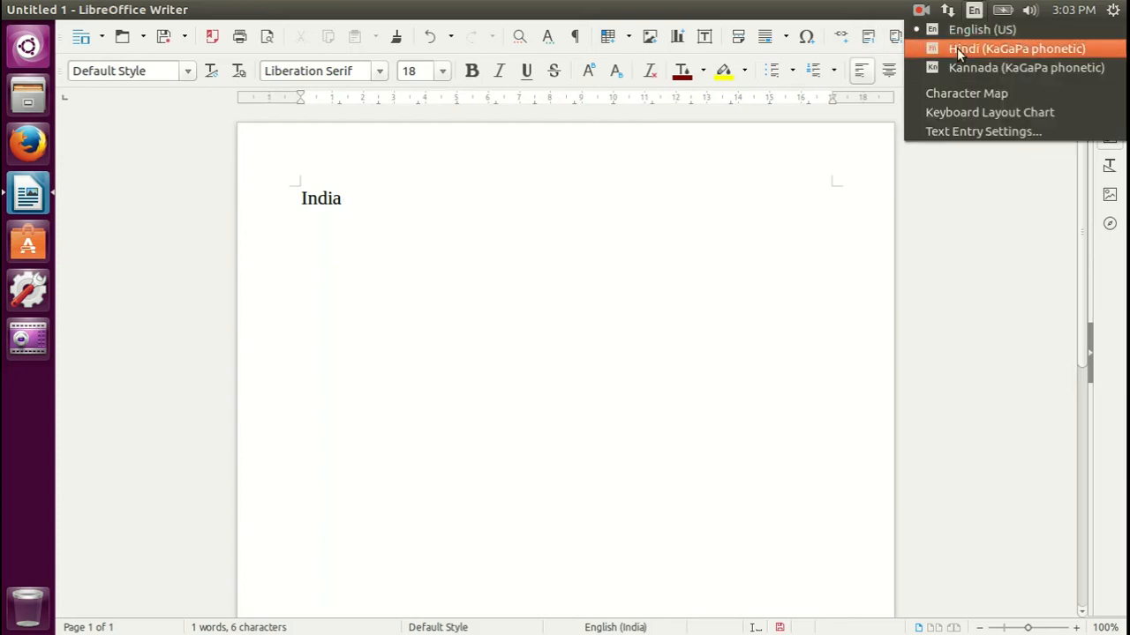
pyautogui.click(957, 47)
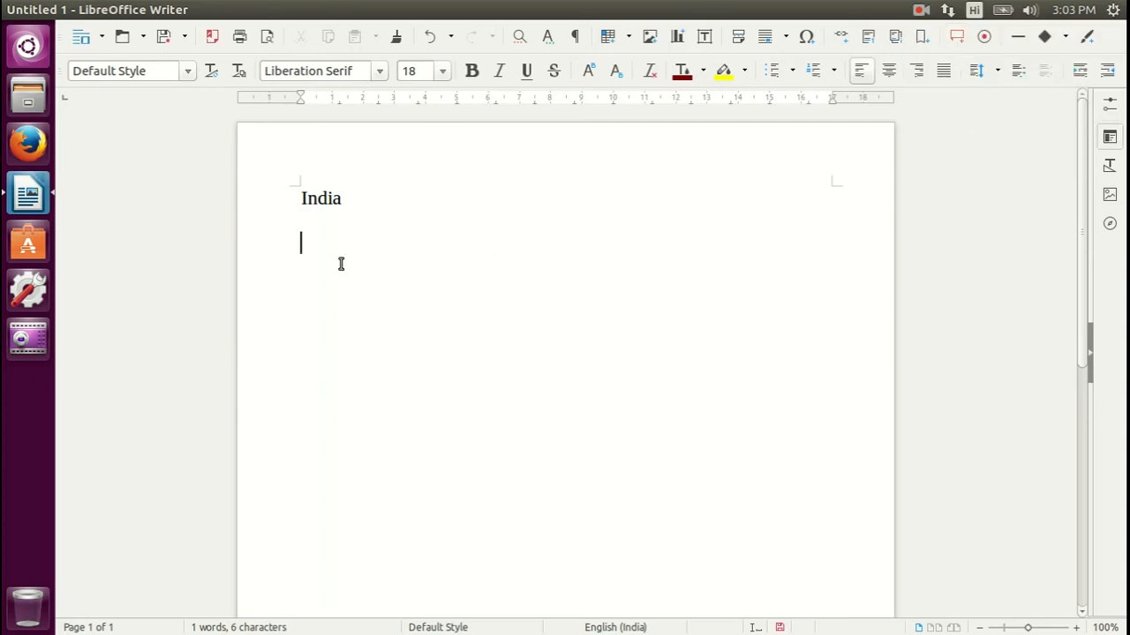
pyautogui.write('भ')
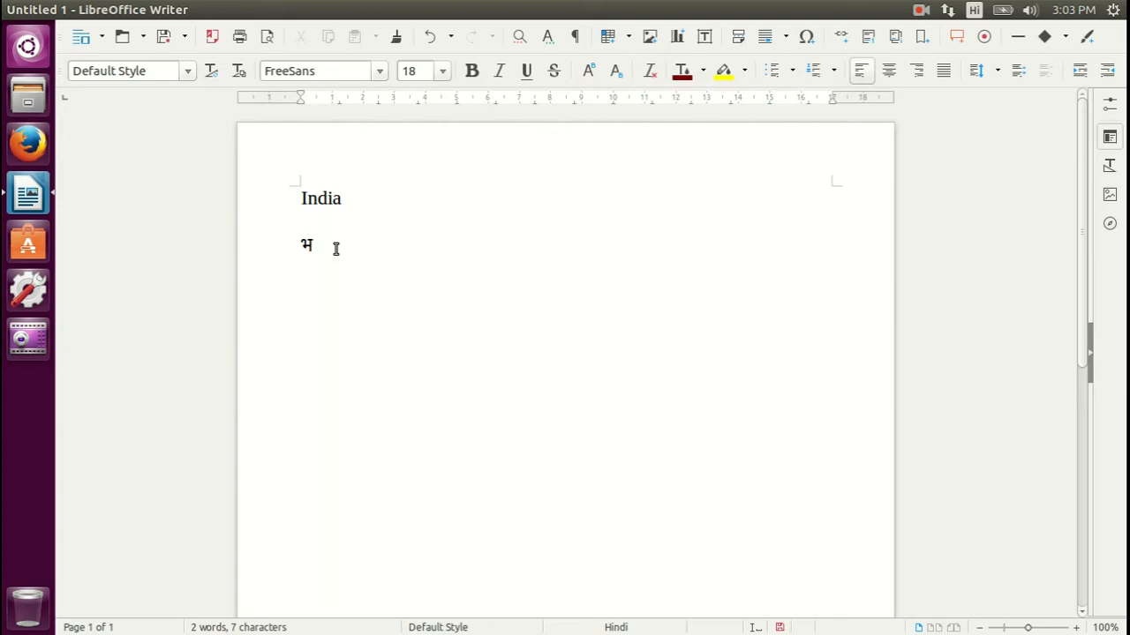
pyautogui.write('रत')
pyautogui.press('Return')
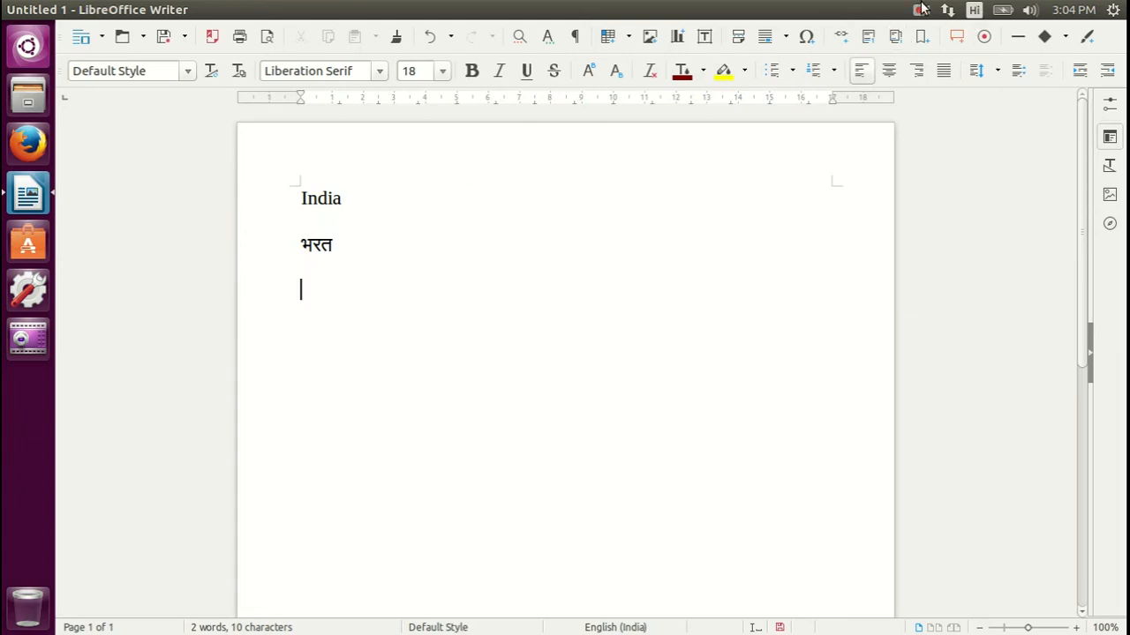
# Change the input source to Kannada (KaGaPa phonetic), try writing "ಭಾರ" below the Hindi word, and delete those characters
pyautogui.click(976, 11)
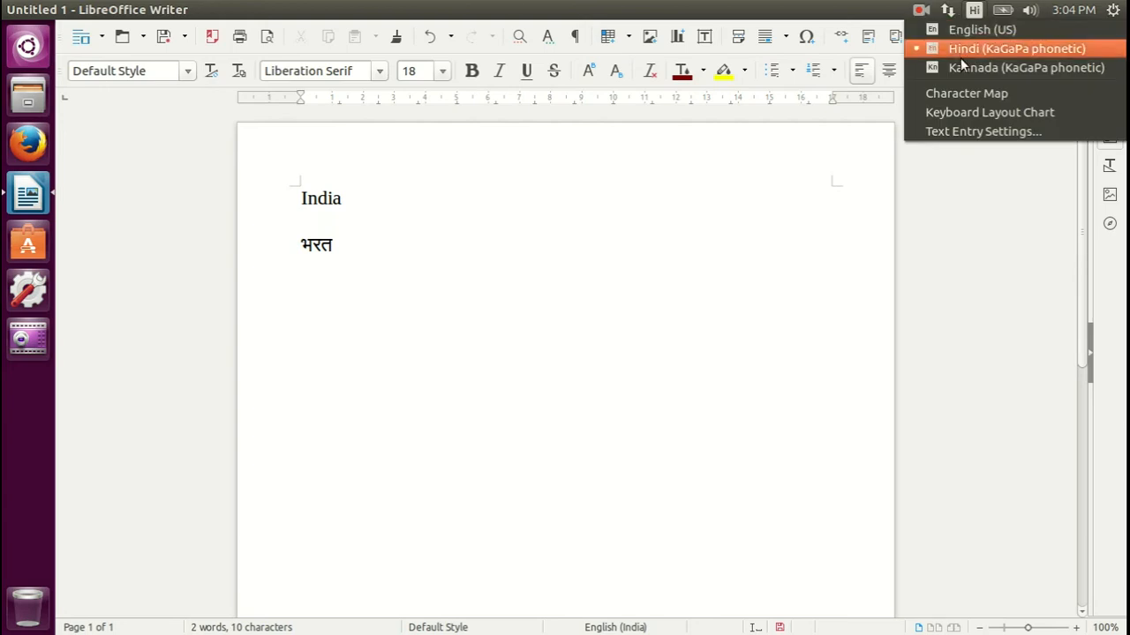
pyautogui.click(971, 69)
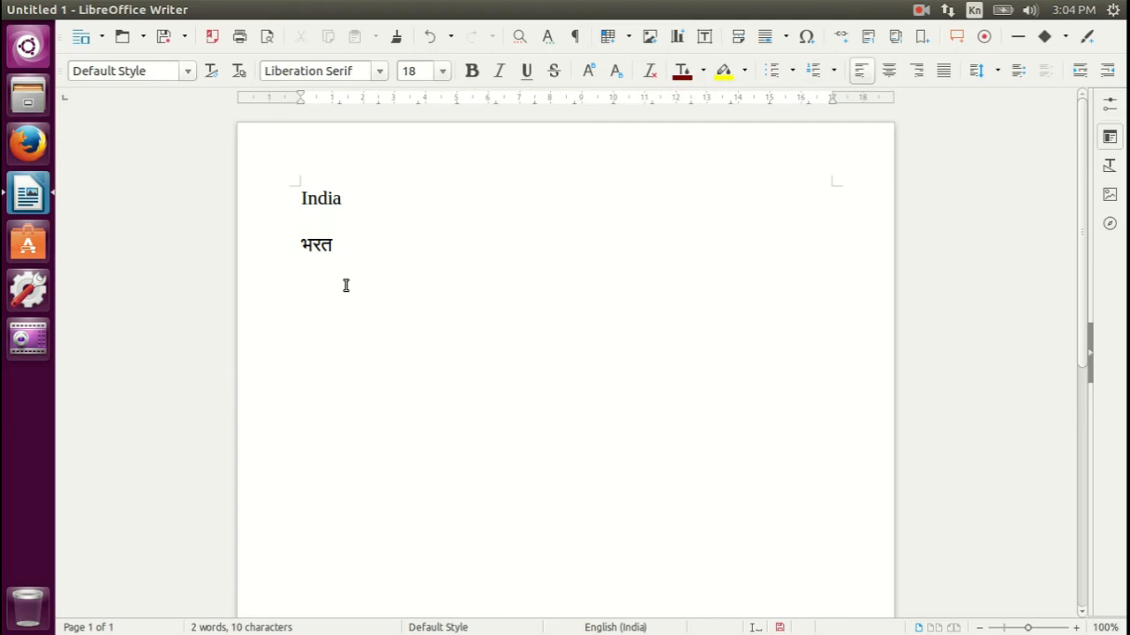
pyautogui.write('ಭ')
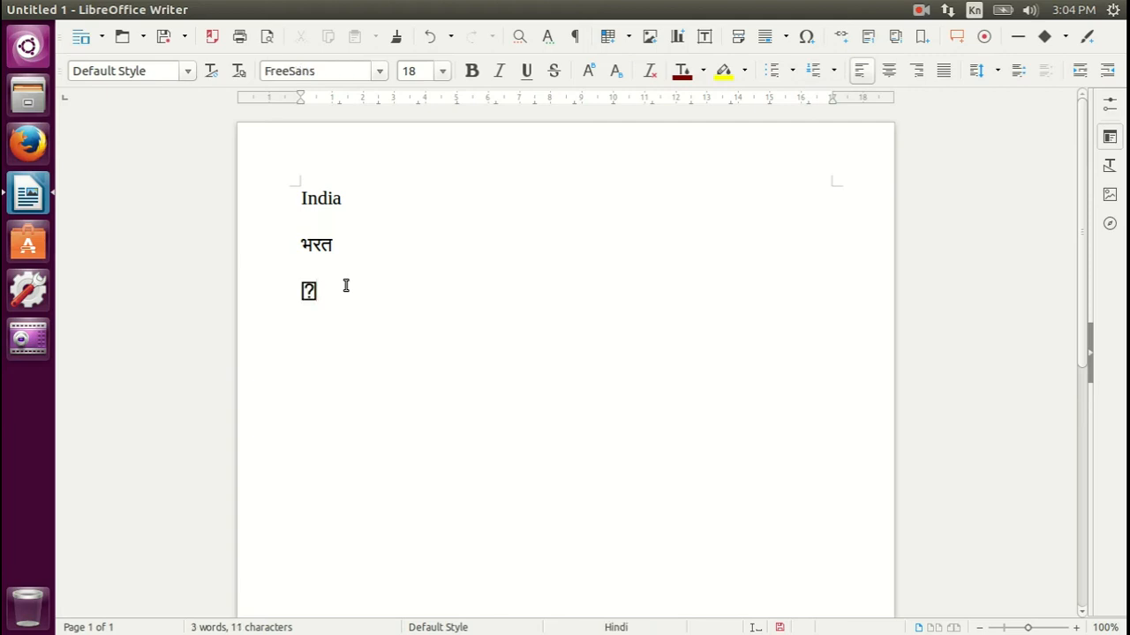
pyautogui.write('ಾರ')
pyautogui.press('BackSpace')
pyautogui.press('BackSpace')
pyautogui.press('BackSpace')
pyautogui.press('BackSpace')
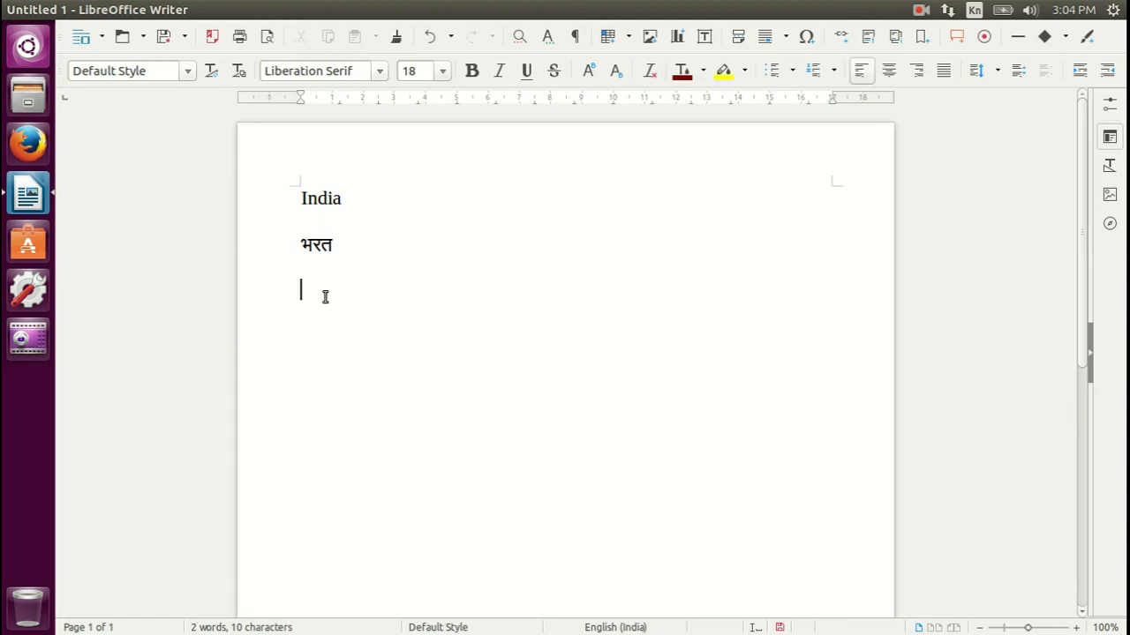
# Try writing the Kannada word "ಭರತ" on the line below the Hindi word and delete it again
pyautogui.moveTo(337, 244); pyautogui.dragTo(300, 244)
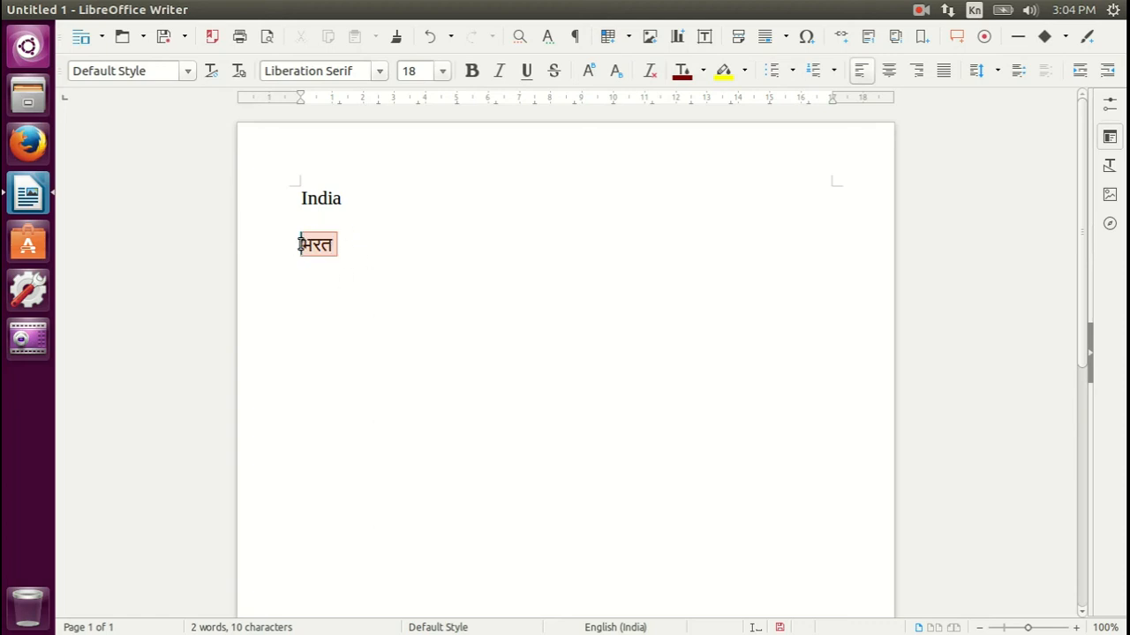
pyautogui.click(315, 295)
pyautogui.write('ಭರತಾ')
pyautogui.press('BackSpace')
pyautogui.press('BackSpace')
pyautogui.press('BackSpace')
pyautogui.press('BackSpace')
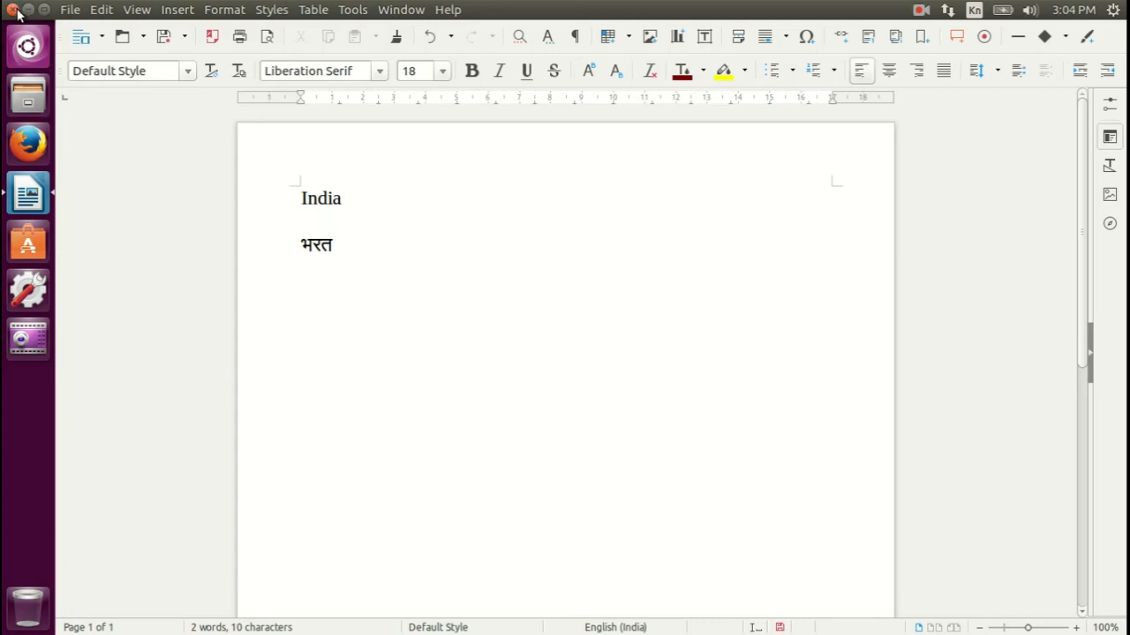
# Close the Writer document without saving it
pyautogui.click(12, 9)
pyautogui.click(591, 389)
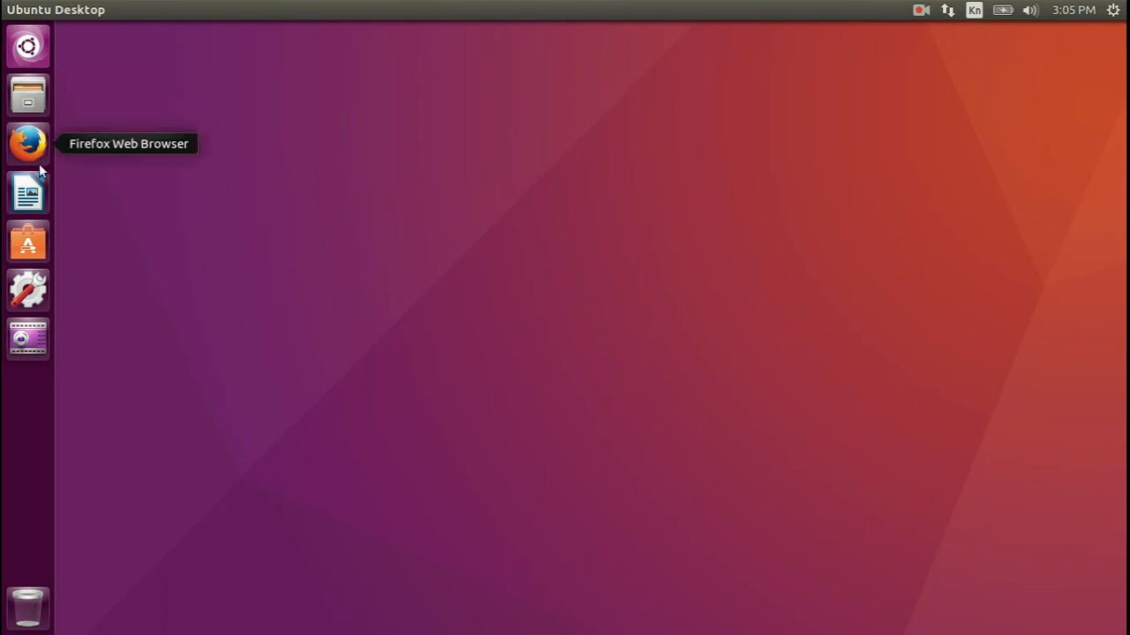
# Switch the input source to English (US), search the computer for "langua" and open Language Support
pyautogui.click(29, 48)
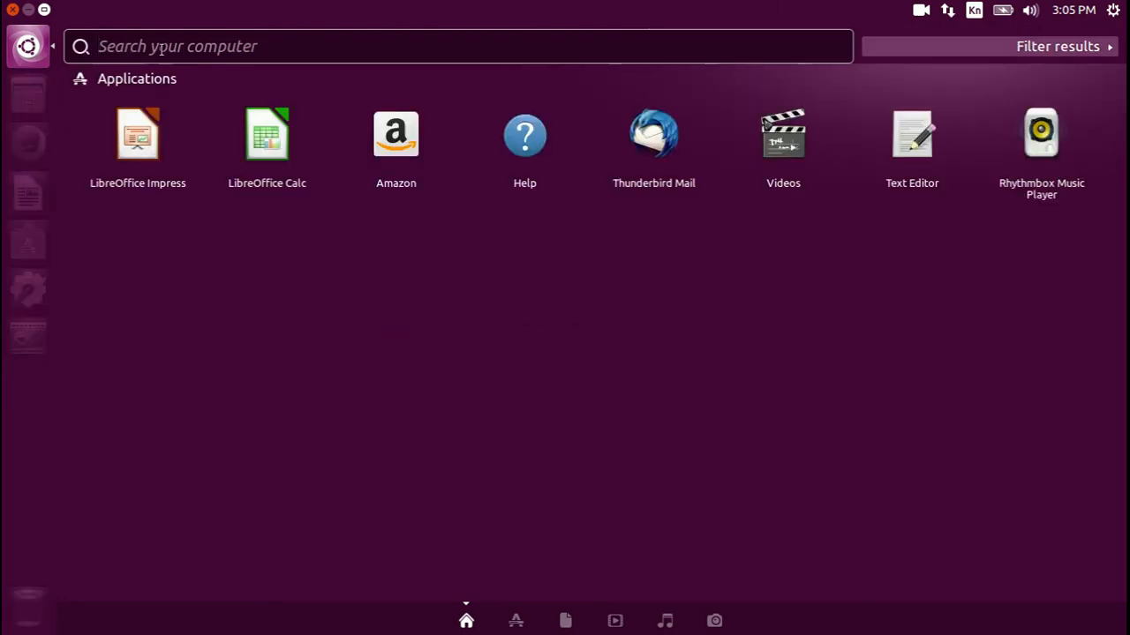
pyautogui.click(974, 10)
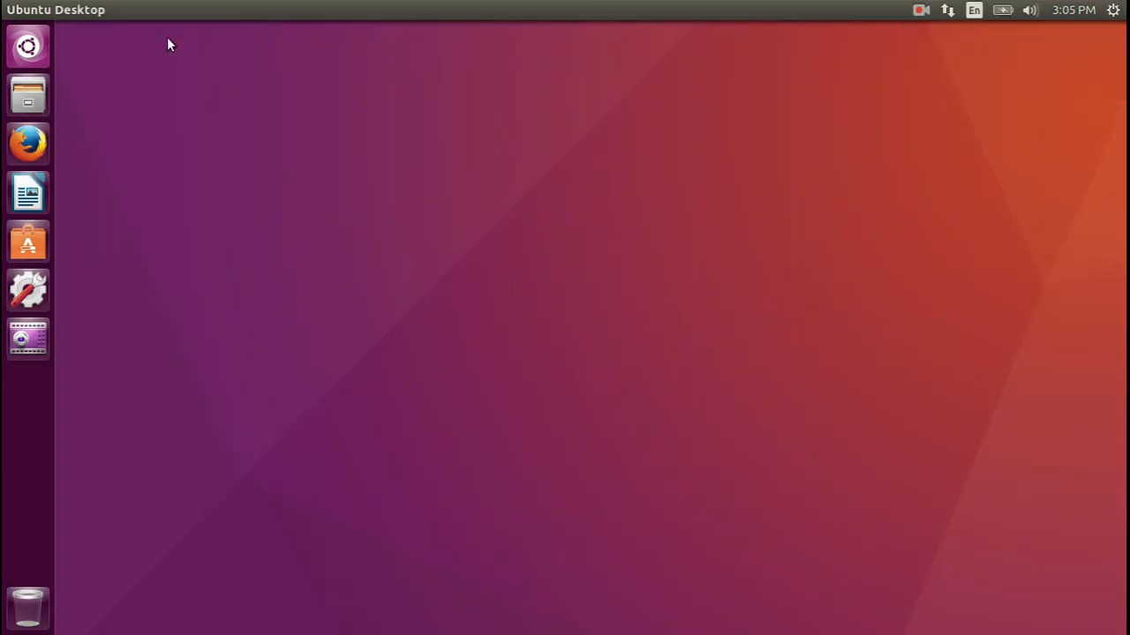
pyautogui.click(42, 49)
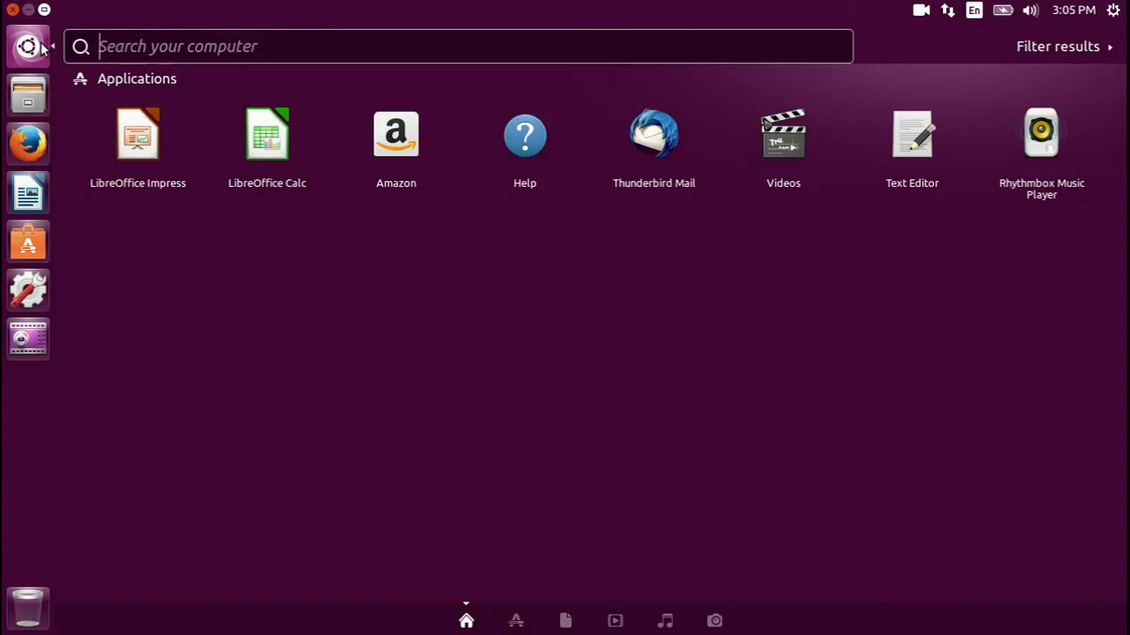
pyautogui.click(276, 48)
pyautogui.write('langua')
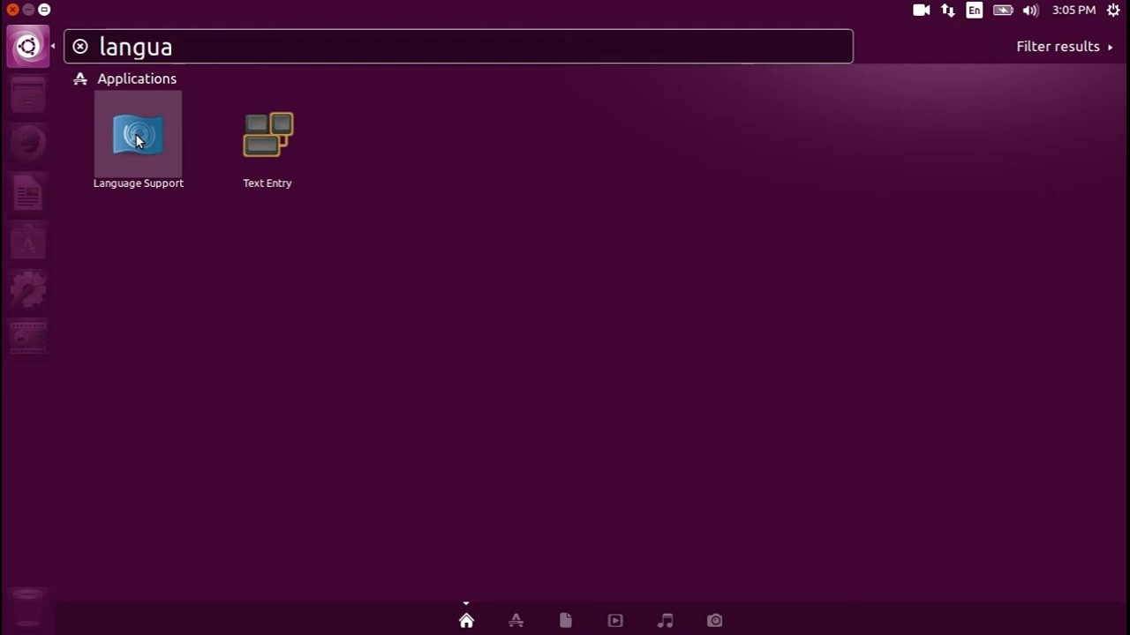
pyautogui.click(136, 141)
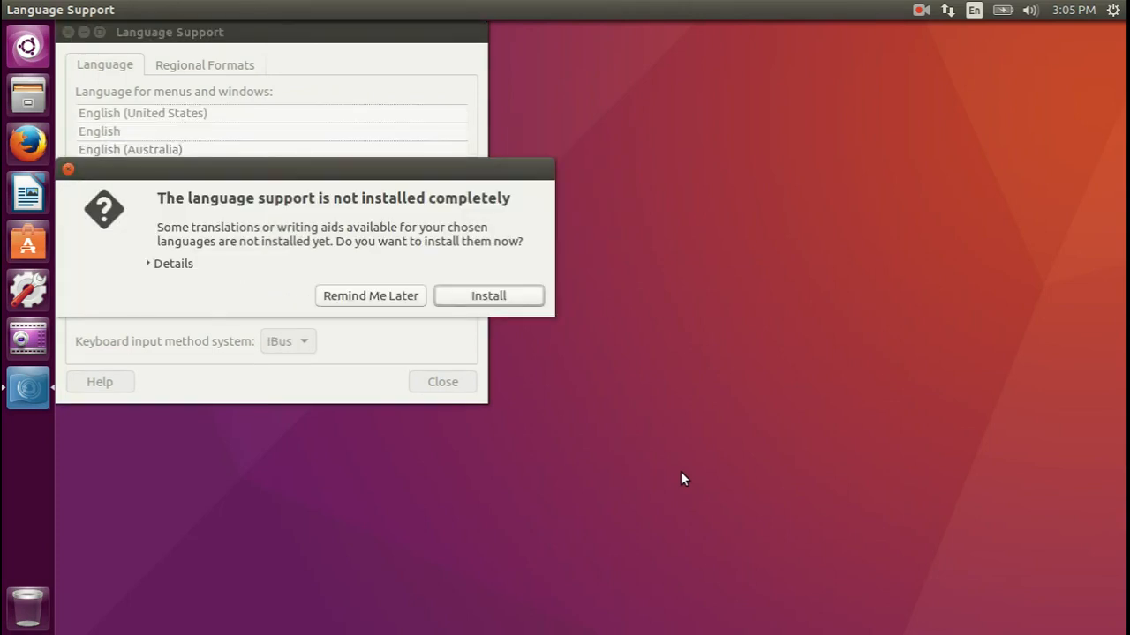
# Review the list of missing language support packages and start installing them
pyautogui.moveTo(421, 165); pyautogui.dragTo(748, 80)
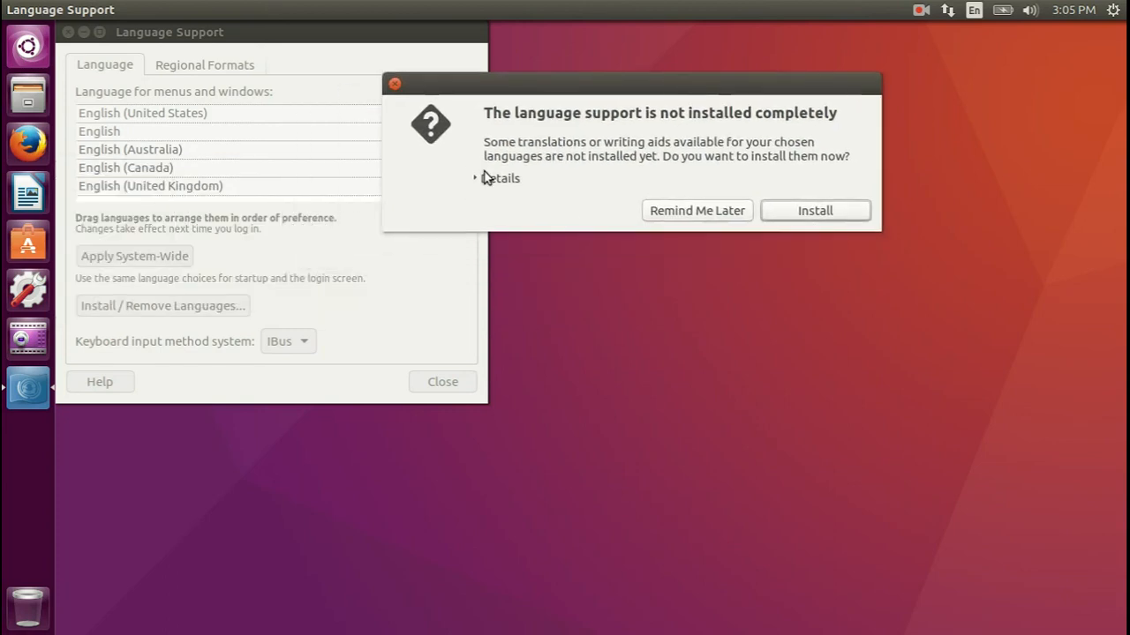
pyautogui.click(478, 178)
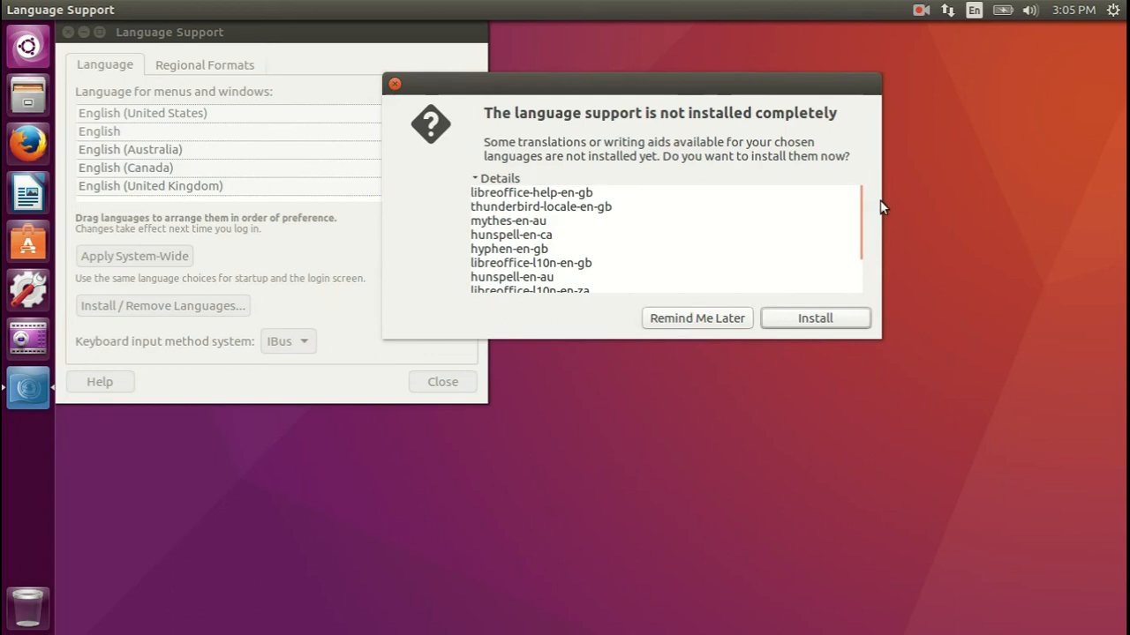
pyautogui.moveTo(859, 208); pyautogui.dragTo(859, 255)
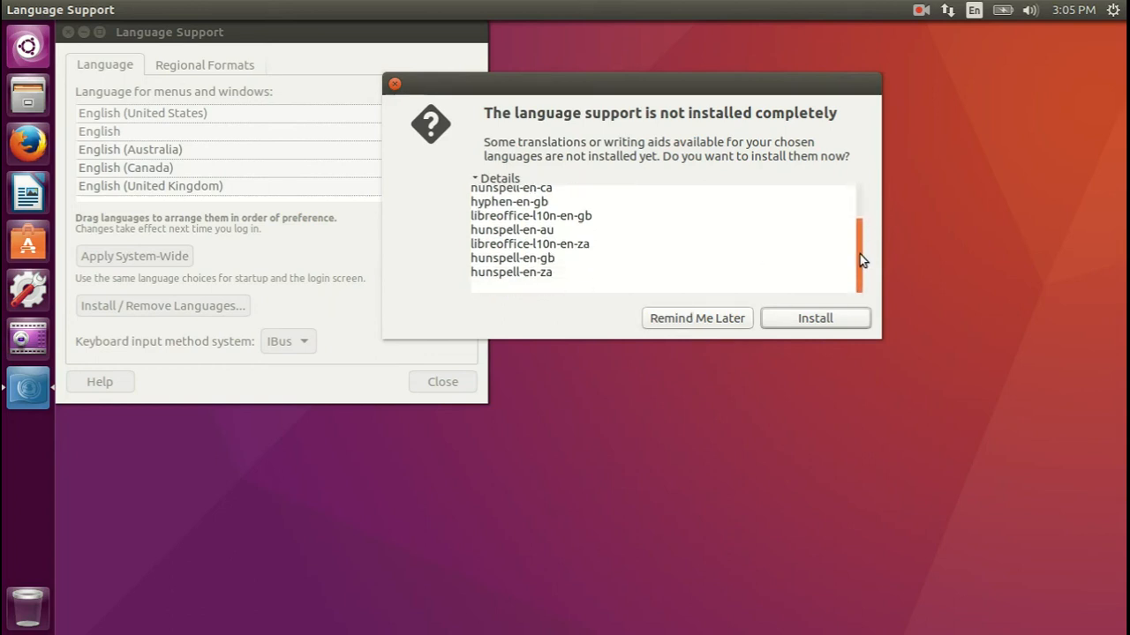
pyautogui.click(824, 319)
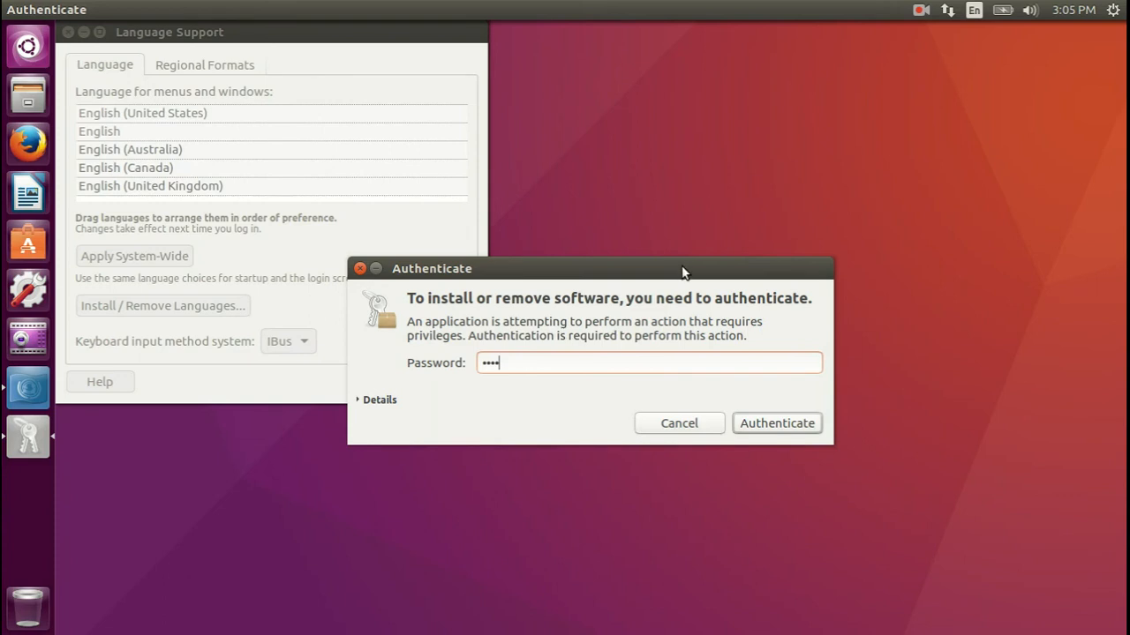
# Authenticate the package installation with the account password and expand its progress details, leaving the Language Support window near the screen's centre
pyautogui.moveTo(683, 273); pyautogui.dragTo(710, 69)
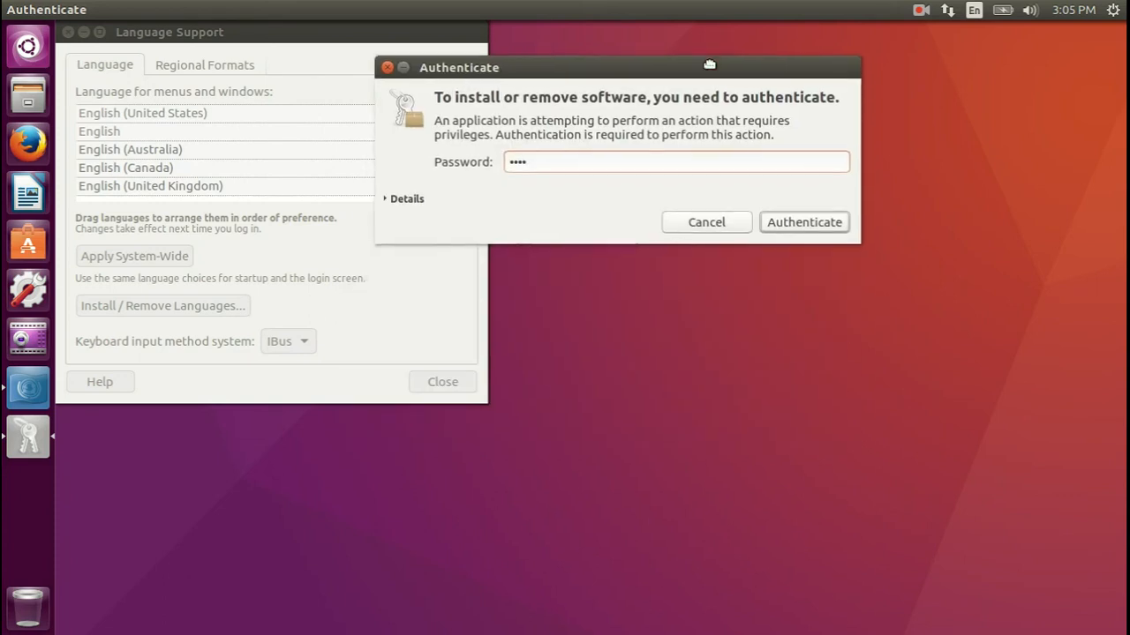
pyautogui.click(389, 196)
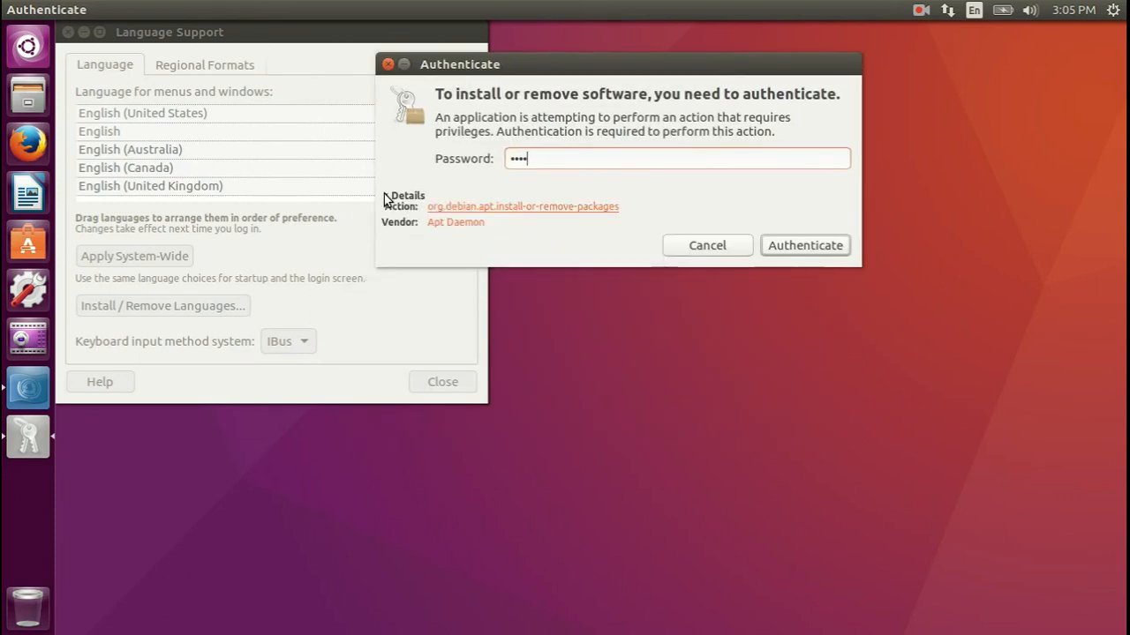
pyautogui.click(803, 246)
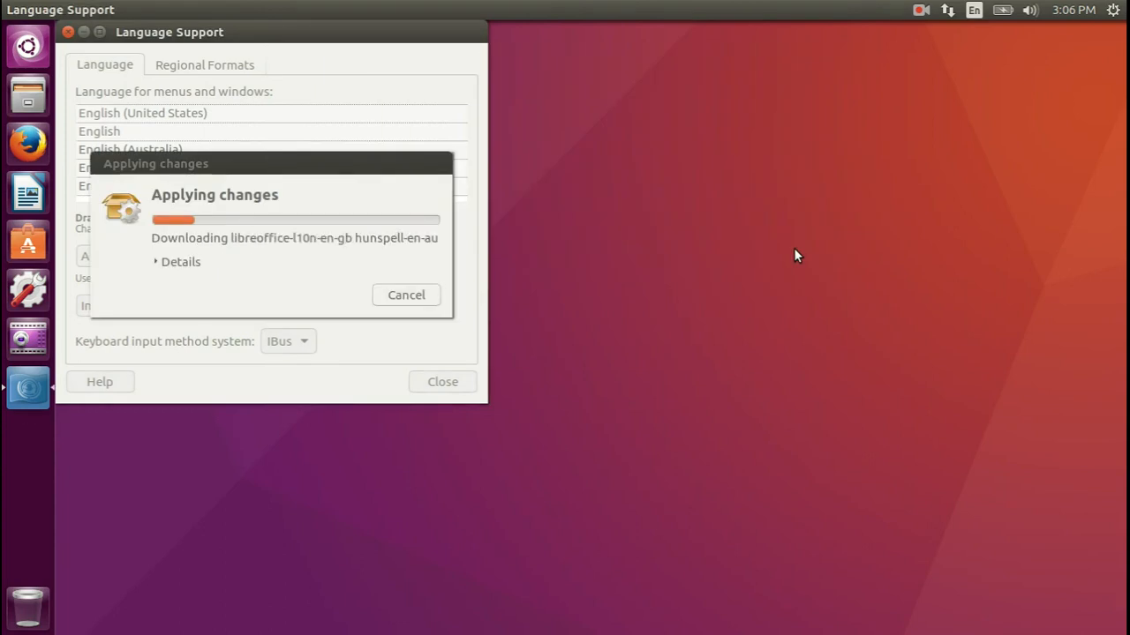
pyautogui.click(158, 262)
pyautogui.moveTo(294, 170); pyautogui.dragTo(786, 66)
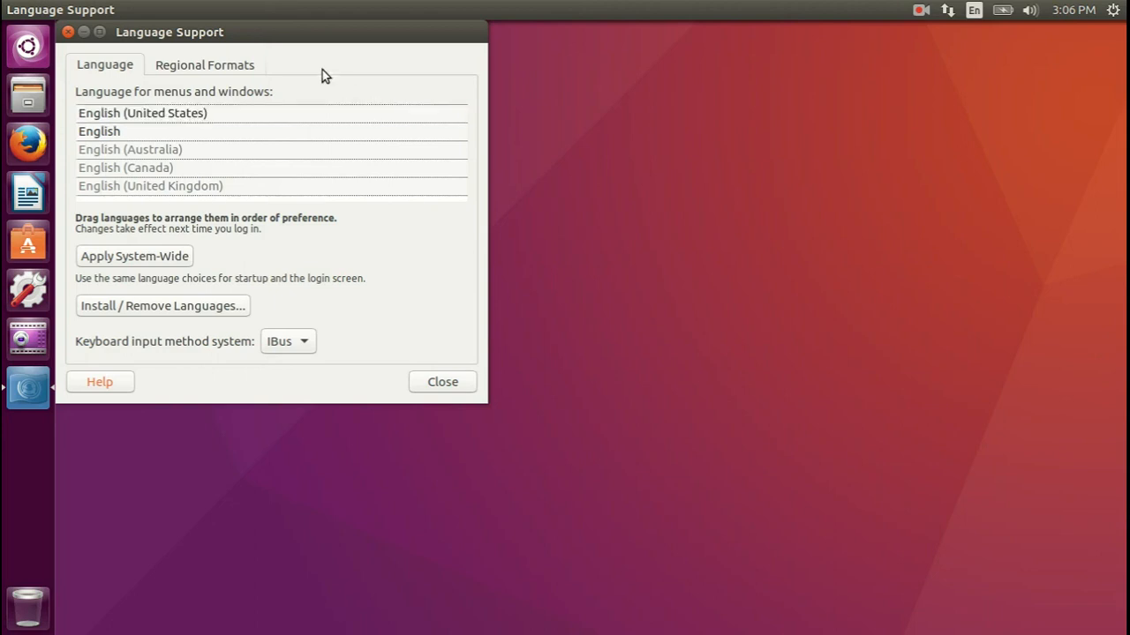
pyautogui.moveTo(262, 33); pyautogui.dragTo(552, 89)
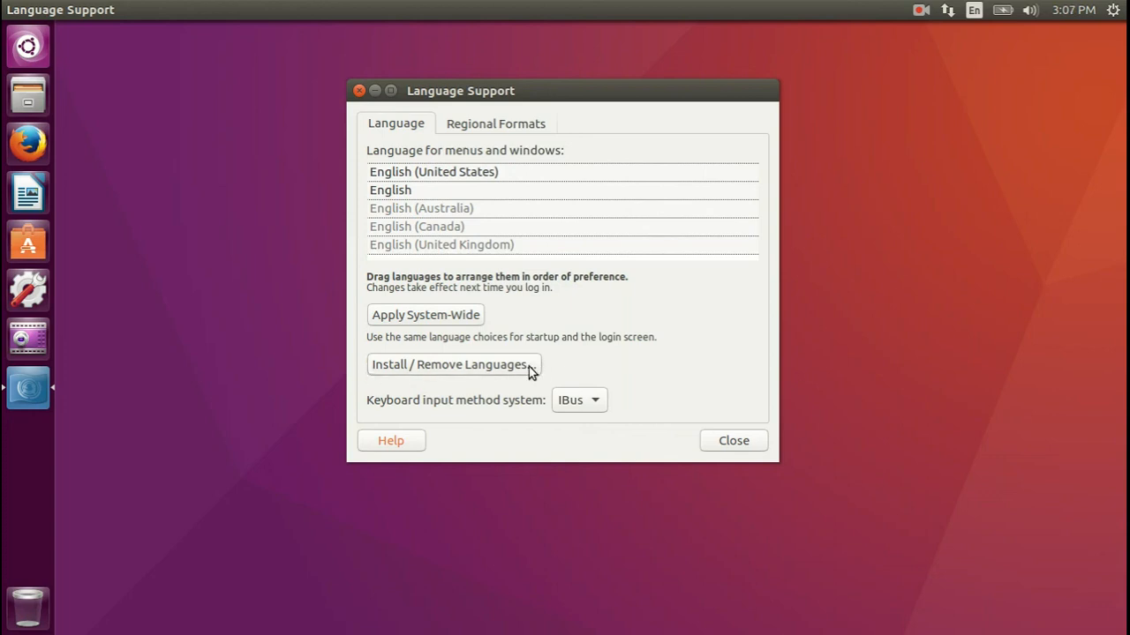
# Try writing Kannada characters in a new Writer document using Kannada (KaGaPa phonetic) input, and close it without saving
pyautogui.click(31, 194)
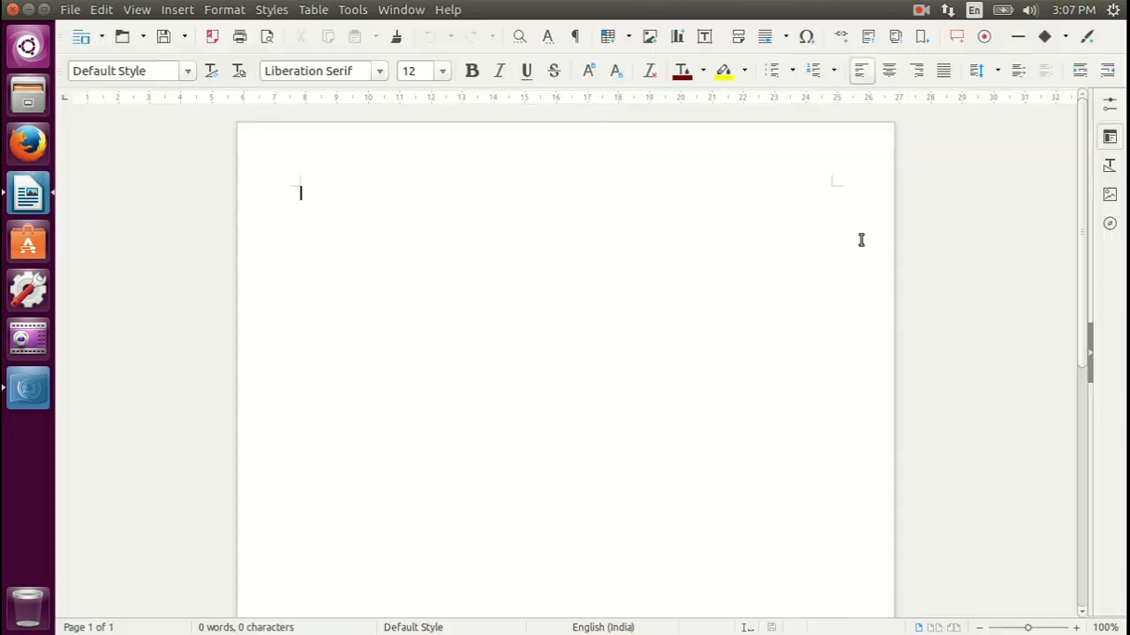
pyautogui.click(974, 14)
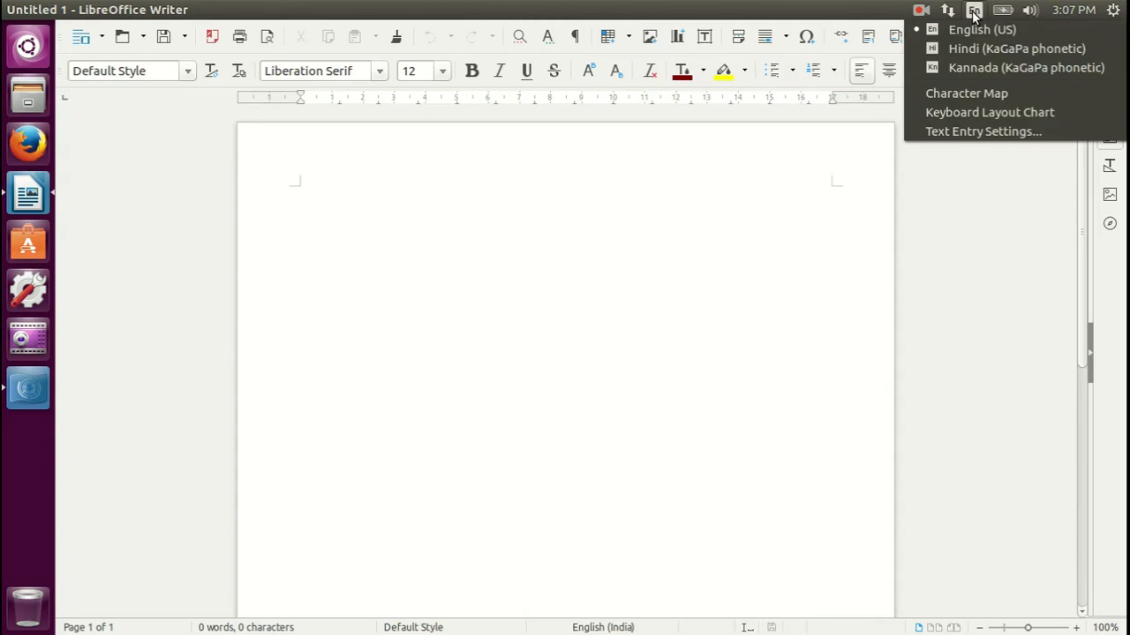
pyautogui.click(966, 67)
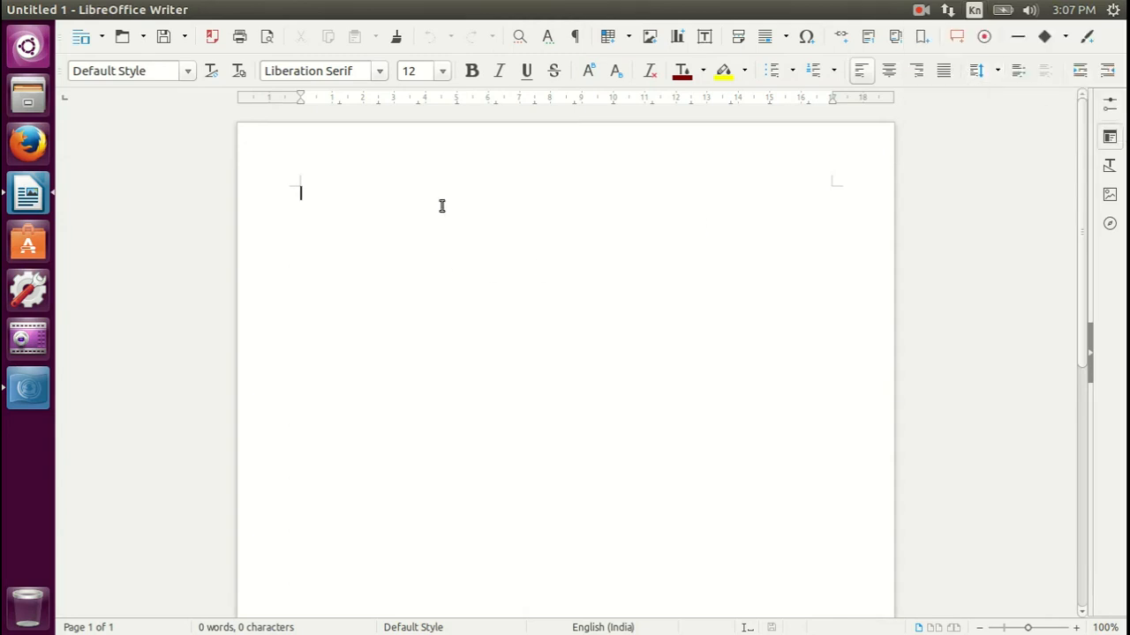
pyautogui.write('???')
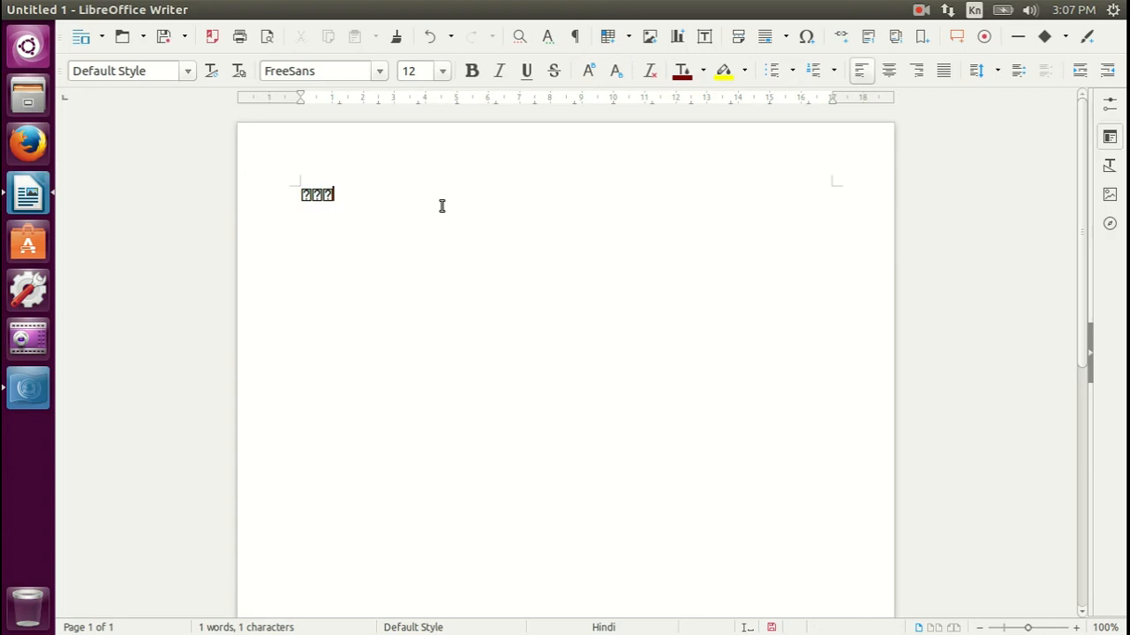
pyautogui.write('?')
pyautogui.click(13, 10)
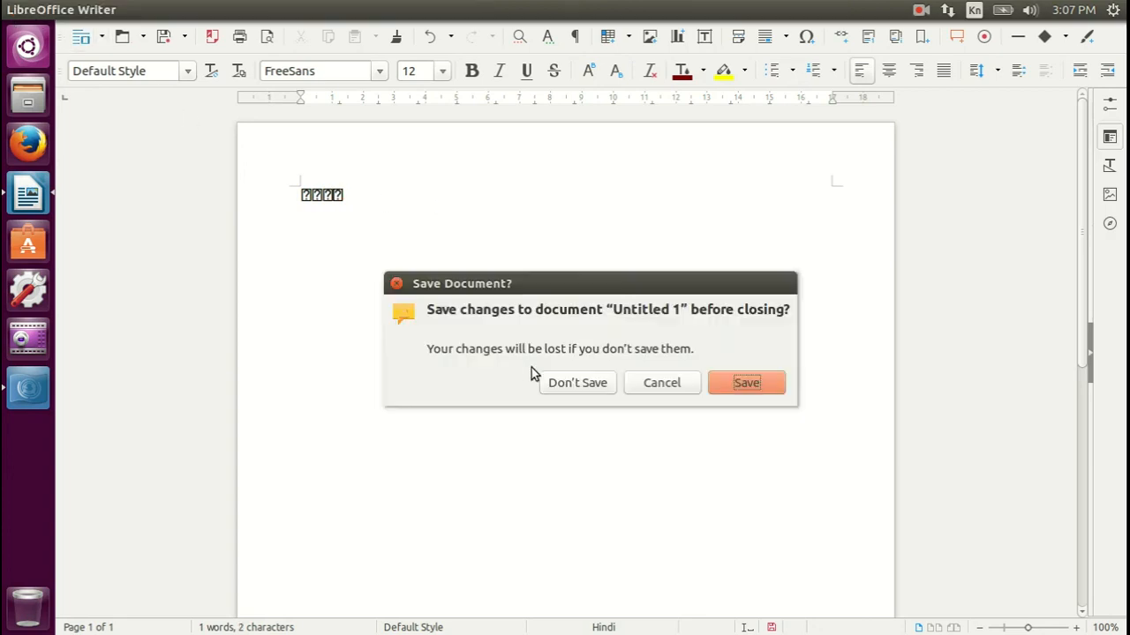
pyautogui.click(555, 383)
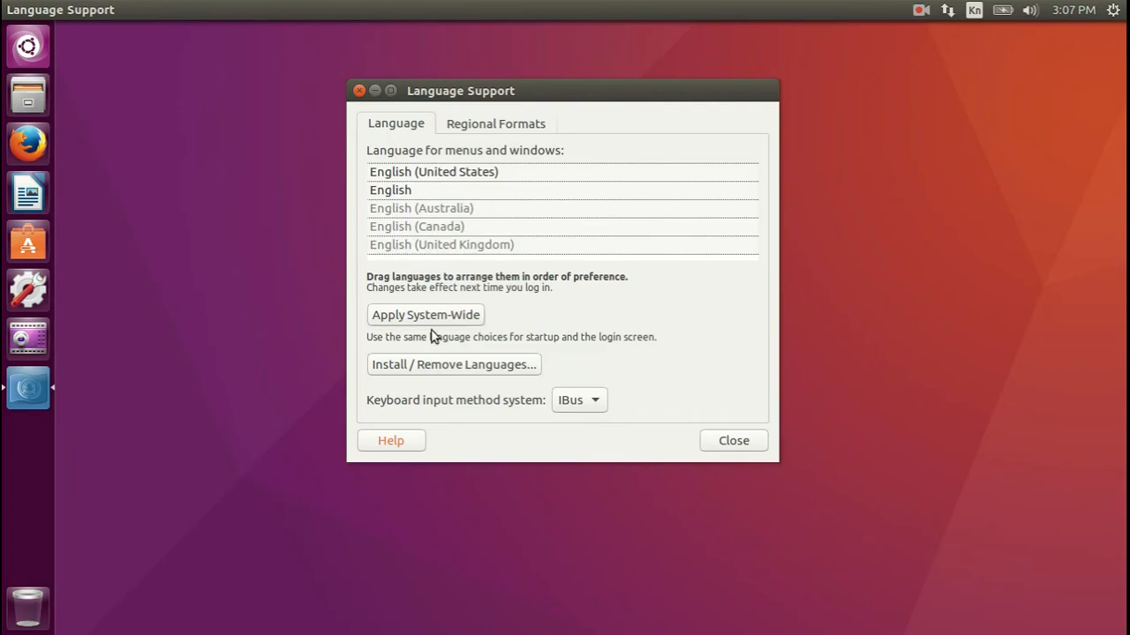
# Install Kannada from Language Support's list of available languages and expand the installation's progress details
pyautogui.click(447, 370)
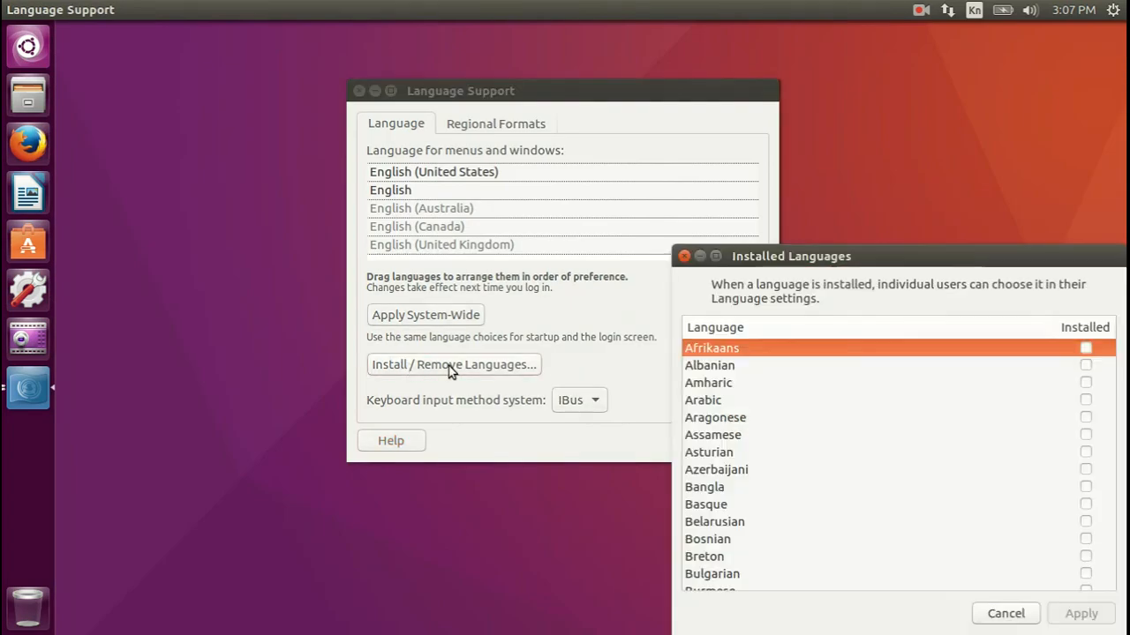
pyautogui.moveTo(892, 258); pyautogui.dragTo(512, 99)
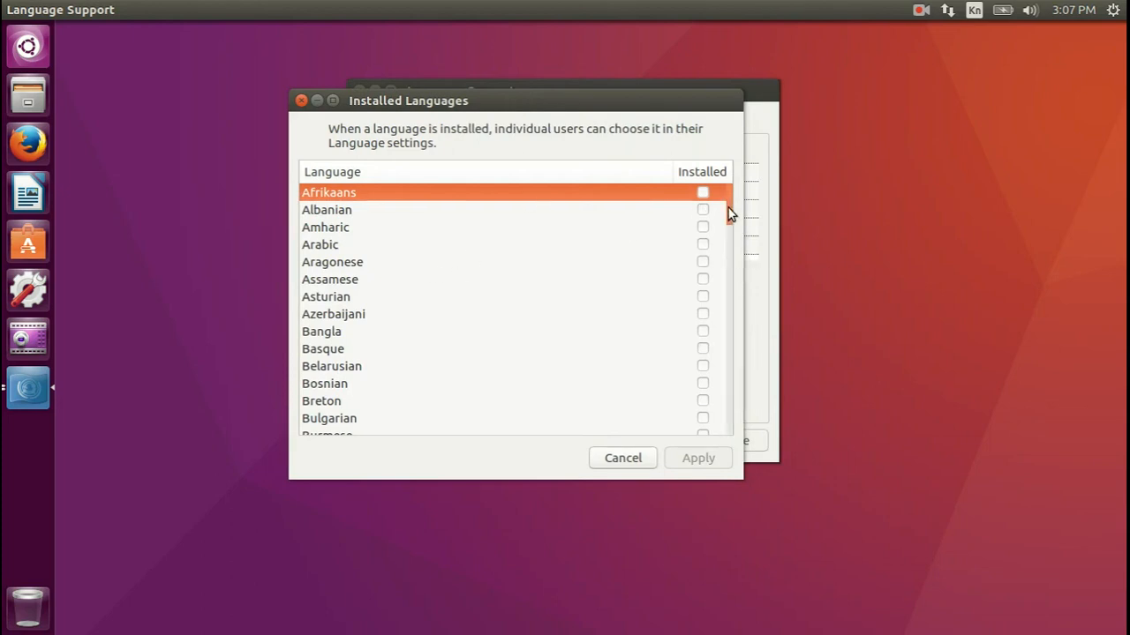
pyautogui.scroll(-1, 731, 212)
pyautogui.moveTo(731, 207); pyautogui.dragTo(729, 327)
pyautogui.click(318, 251)
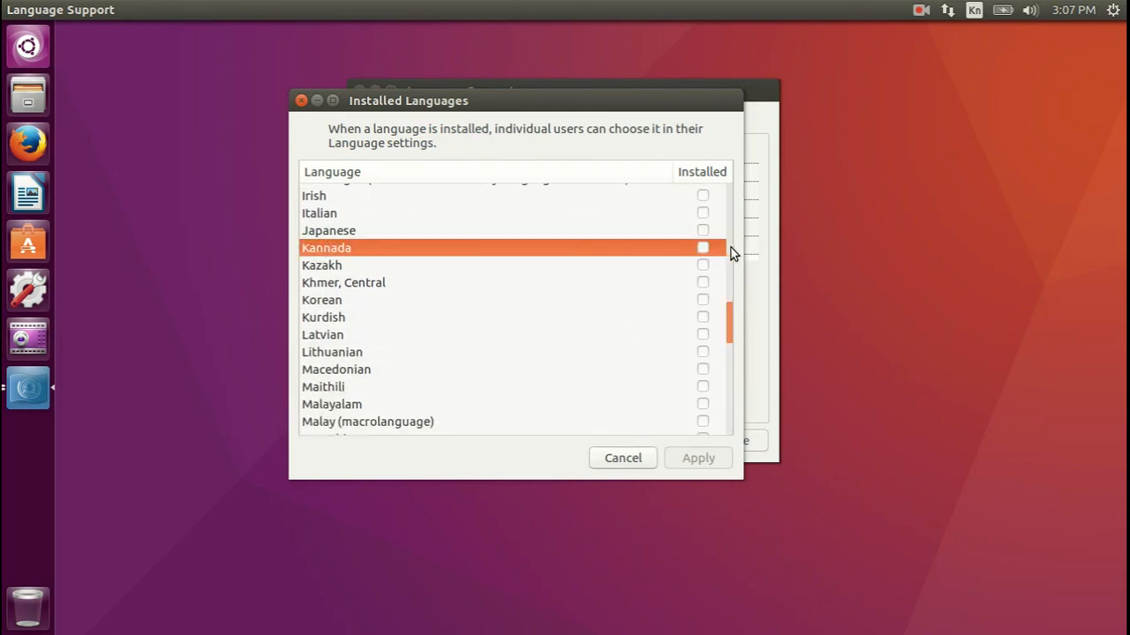
pyautogui.click(703, 248)
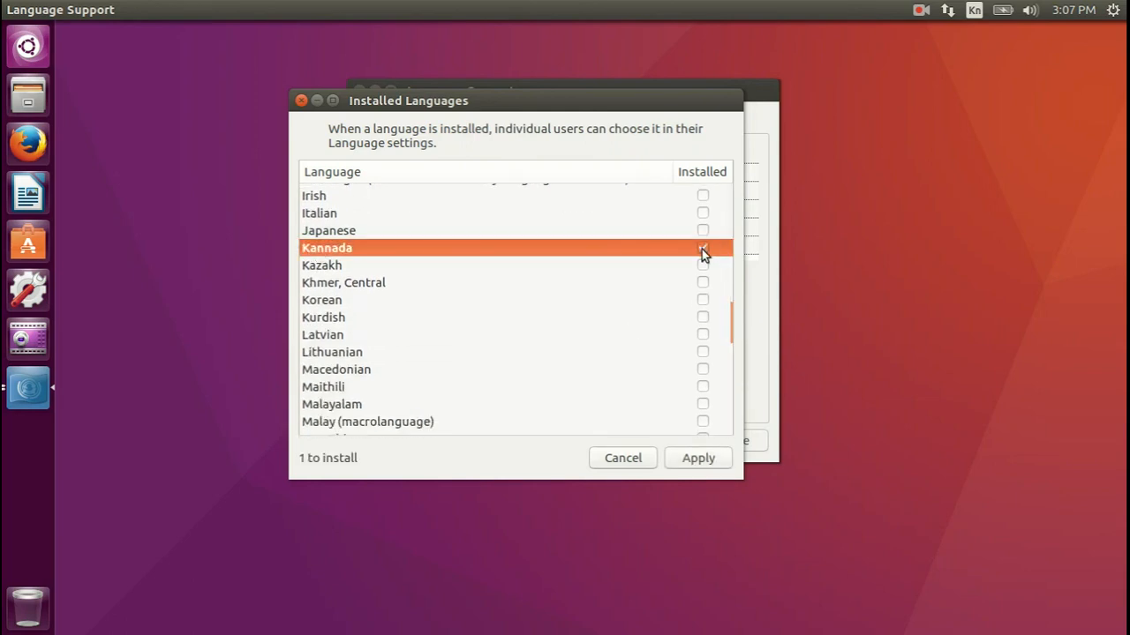
pyautogui.click(698, 459)
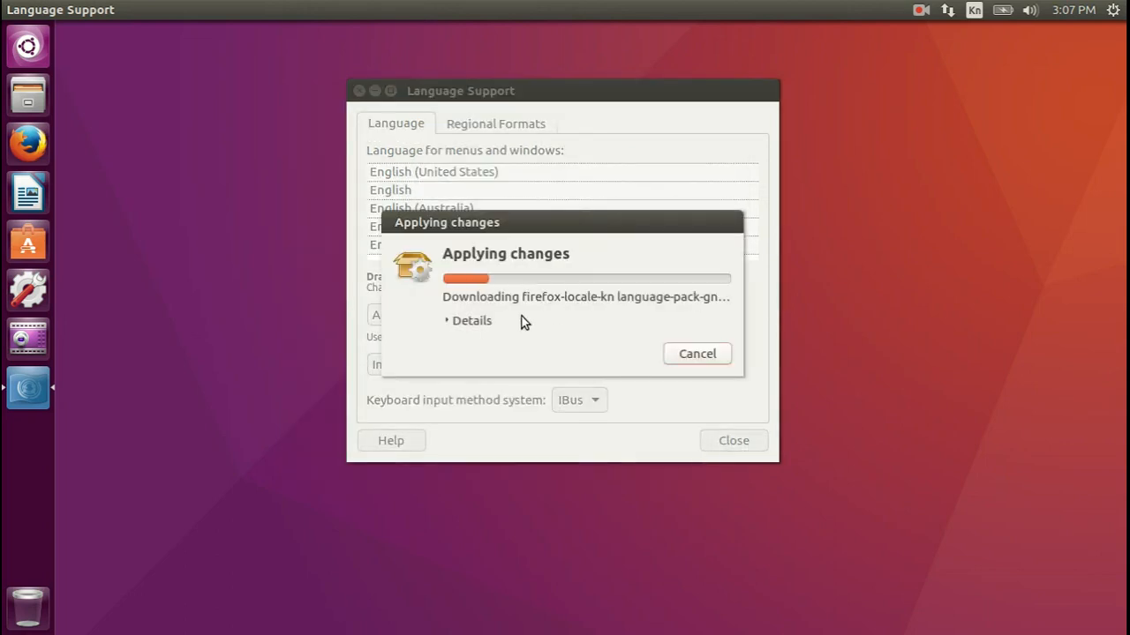
pyautogui.click(447, 321)
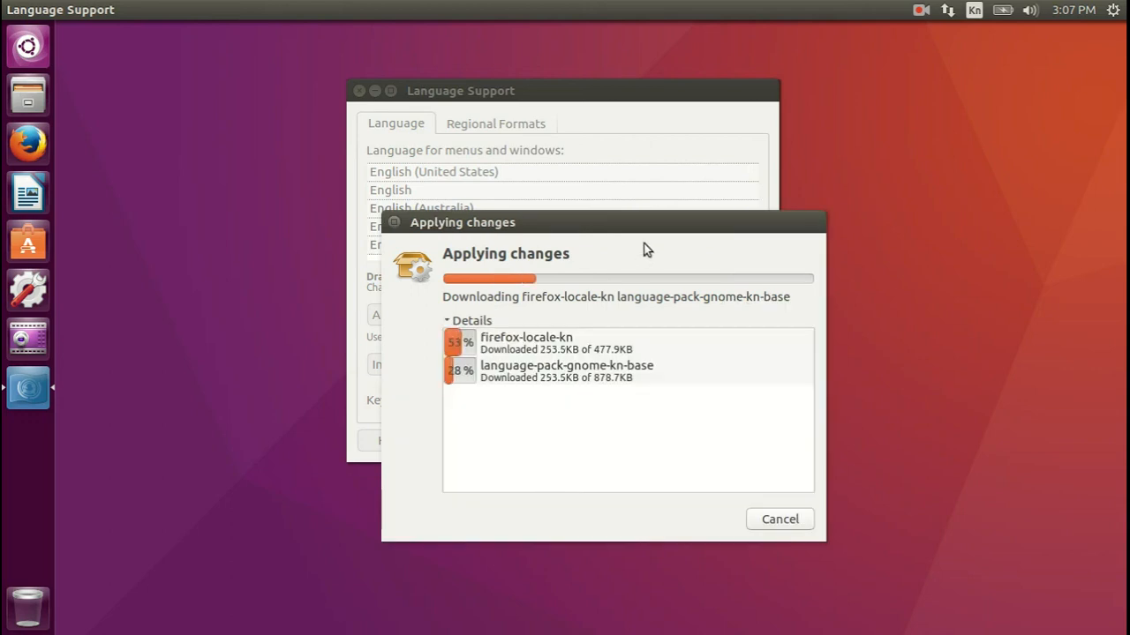
pyautogui.moveTo(665, 226); pyautogui.dragTo(810, 80)
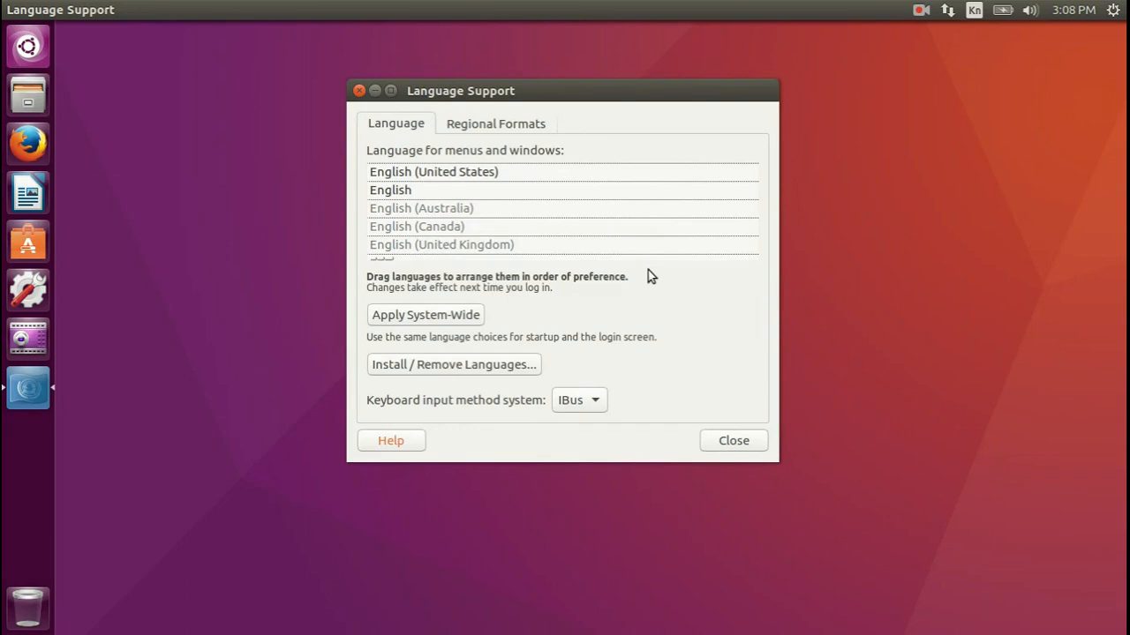
# Check the Kannada entry in the languages for menus and windows and close Language Support
pyautogui.moveTo(755, 186); pyautogui.dragTo(756, 227)
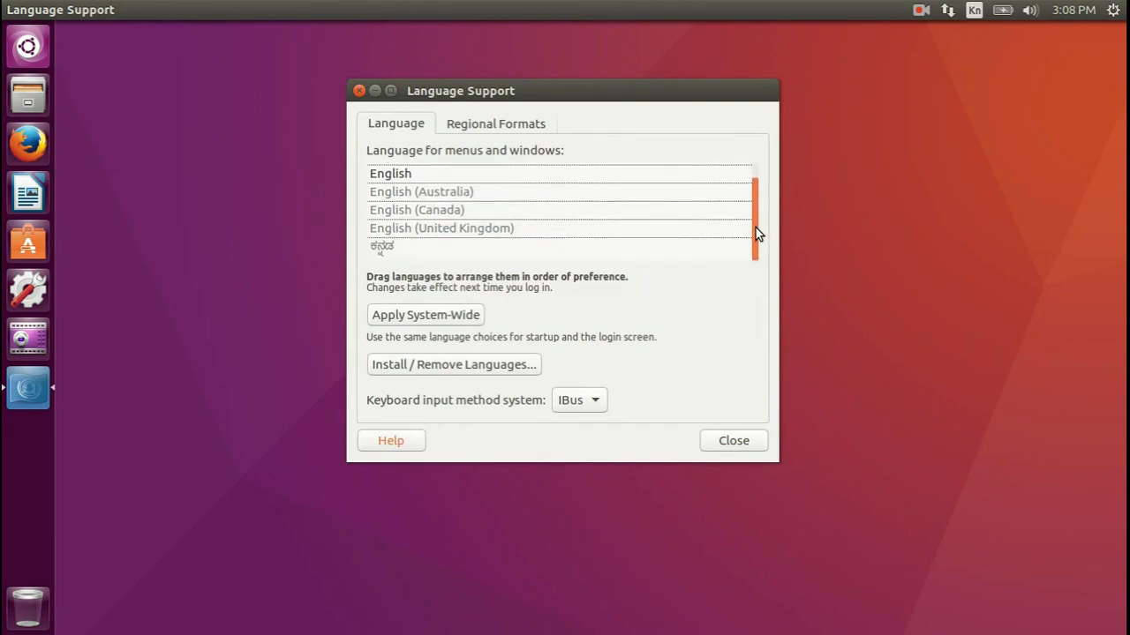
pyautogui.click(391, 255)
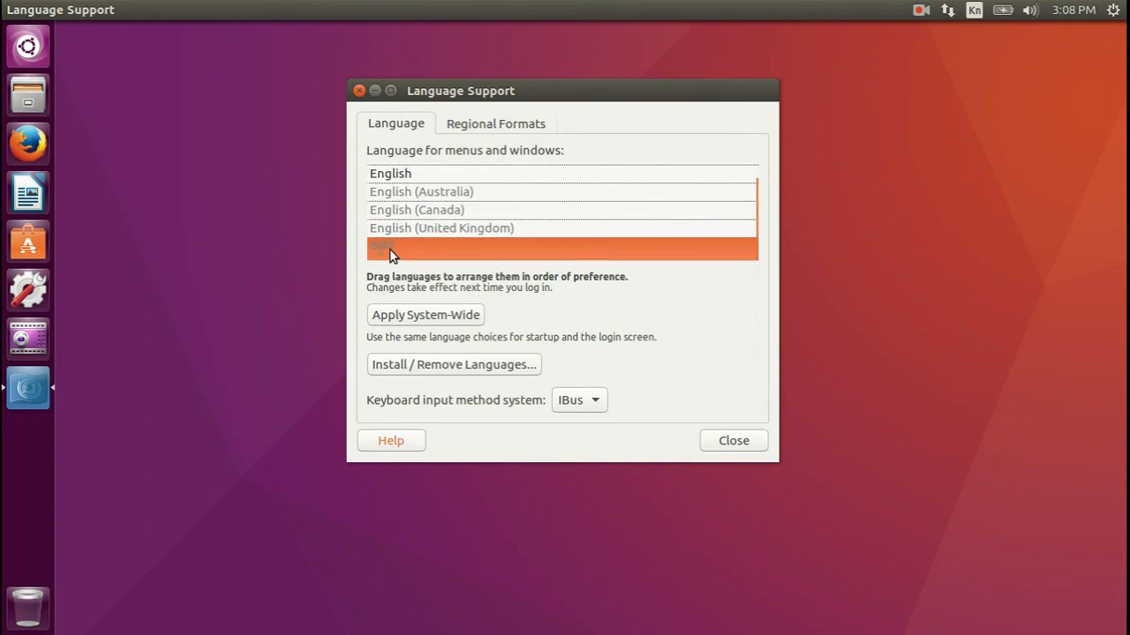
pyautogui.click(734, 441)
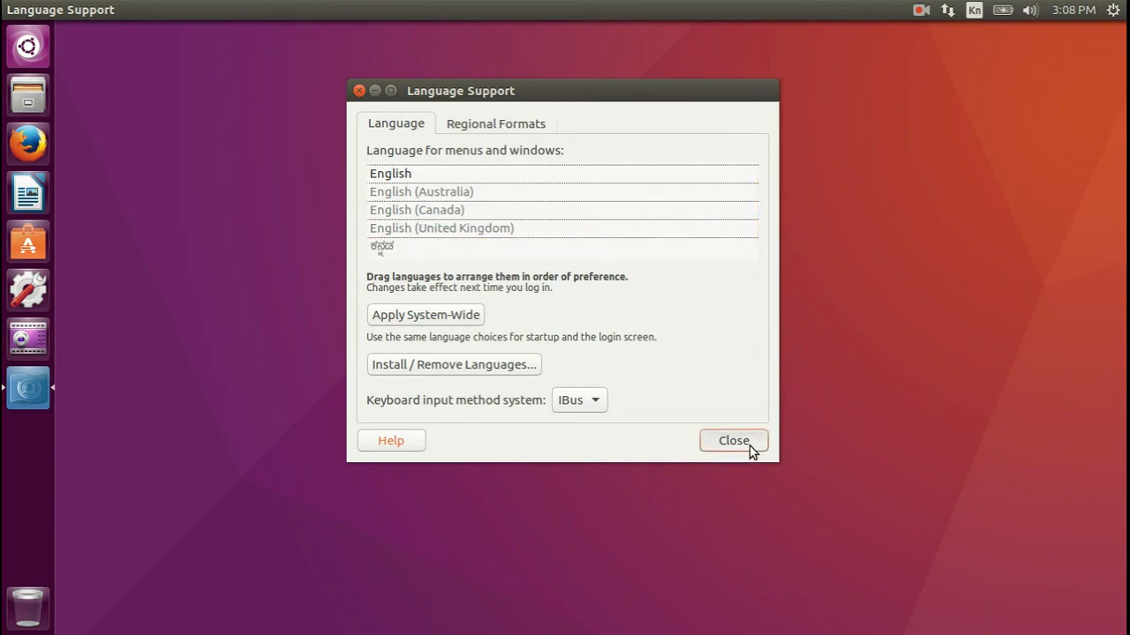
# Open a new Writer document with Kannada (KaGaPa phonetic) input, try one Kannada character and delete it
pyautogui.click(26, 196)
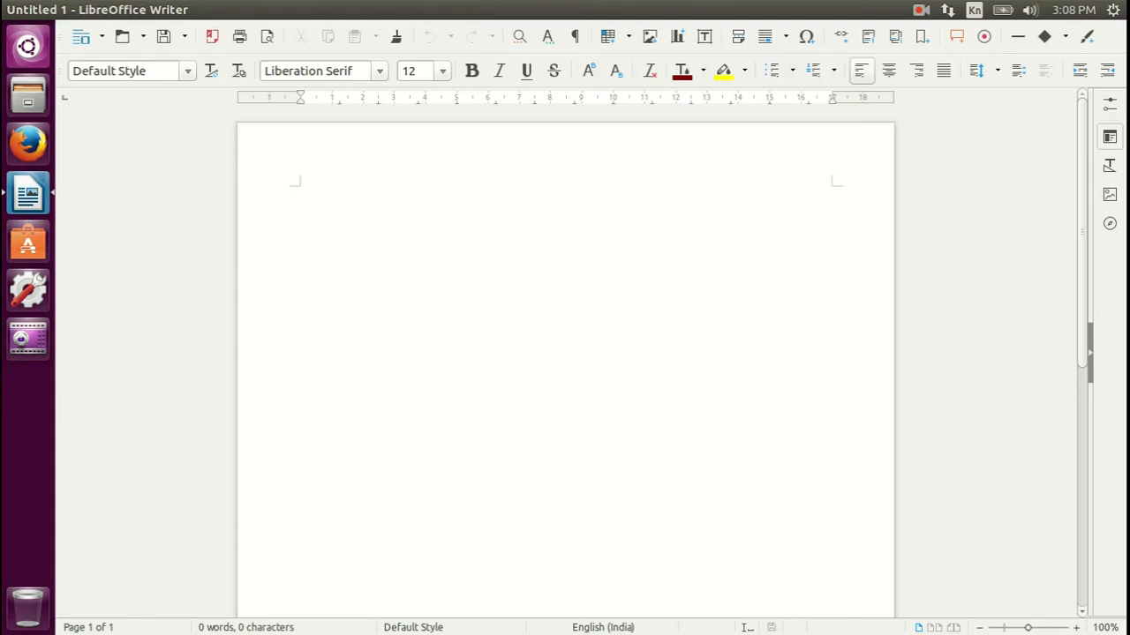
pyautogui.click(975, 12)
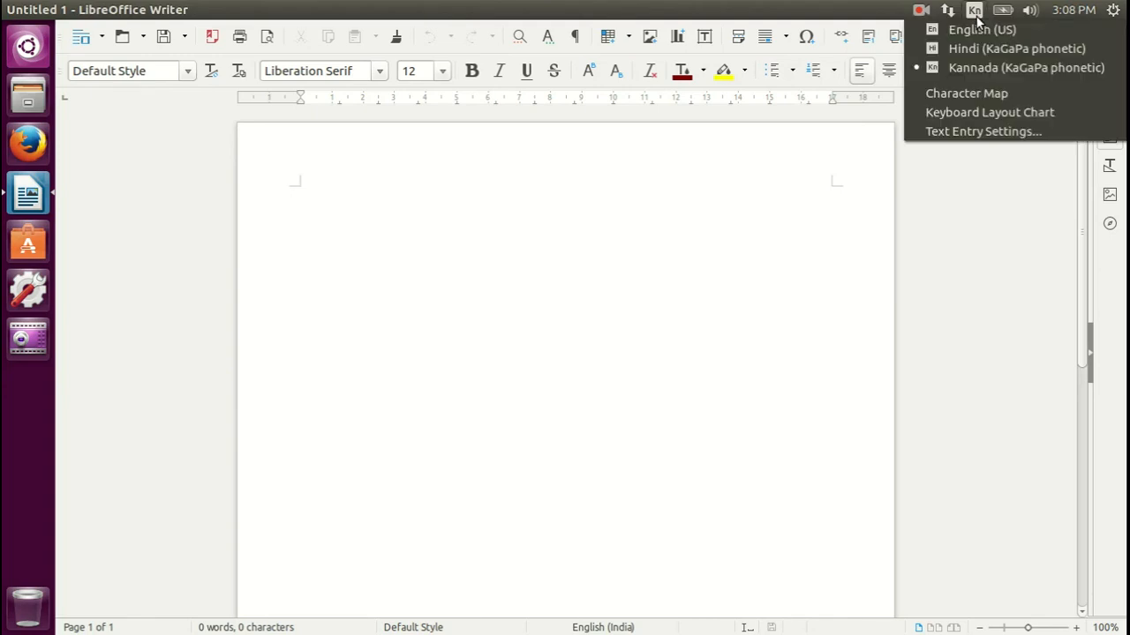
pyautogui.click(965, 66)
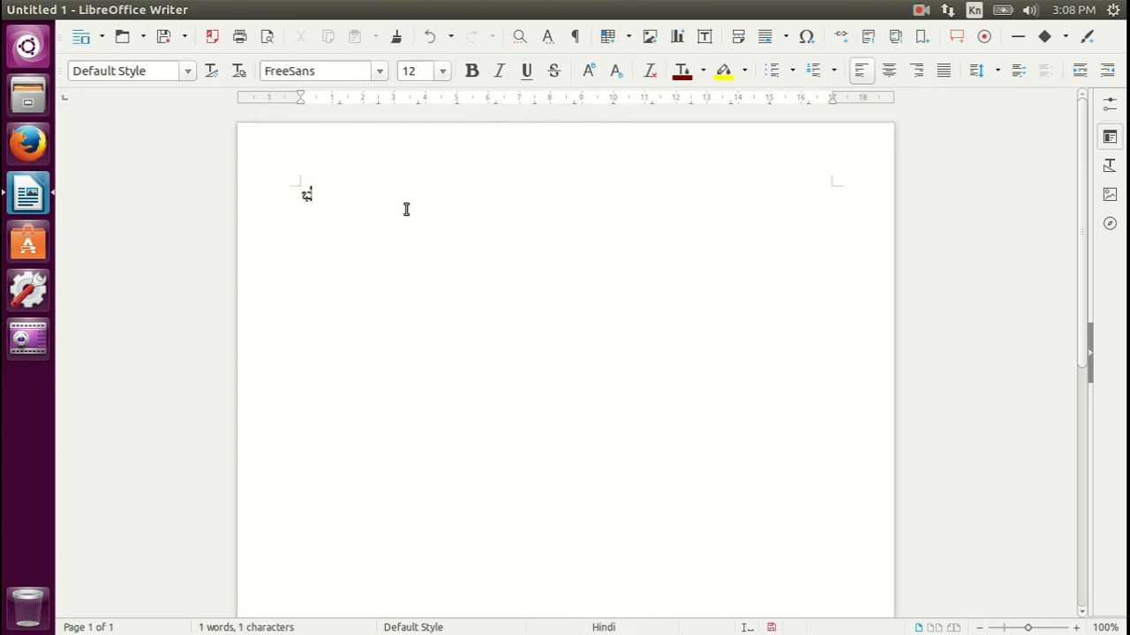
pyautogui.press('BackSpace')
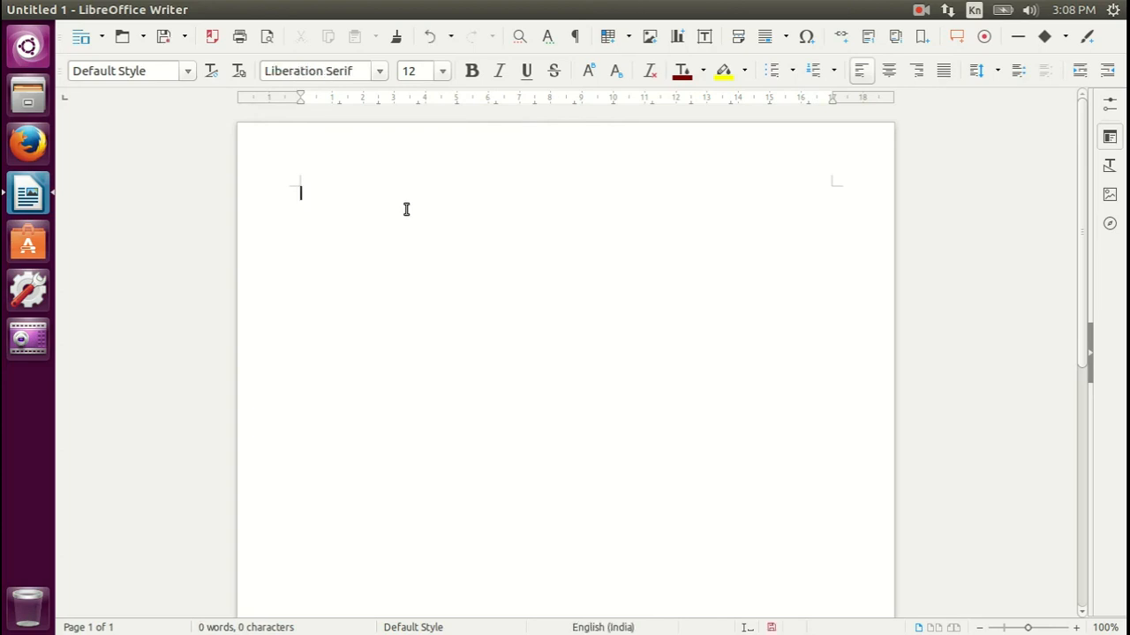
# Set the font size to 40 and write ಭರತ on the document's first line, followed by an empty line
pyautogui.click(441, 75)
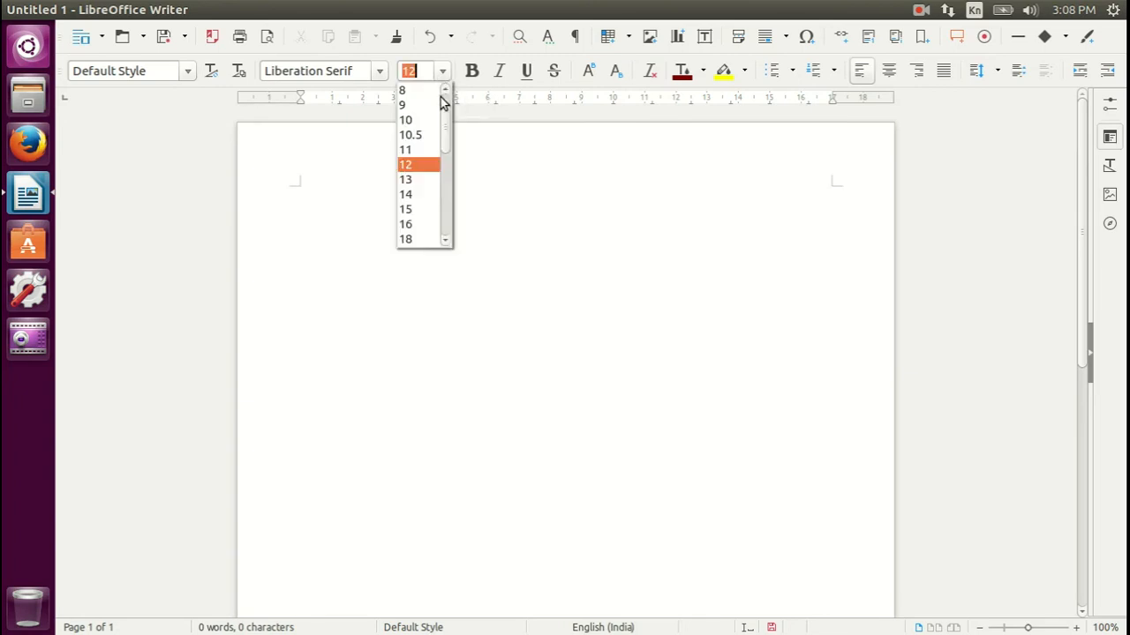
pyautogui.moveTo(445, 115); pyautogui.dragTo(441, 189)
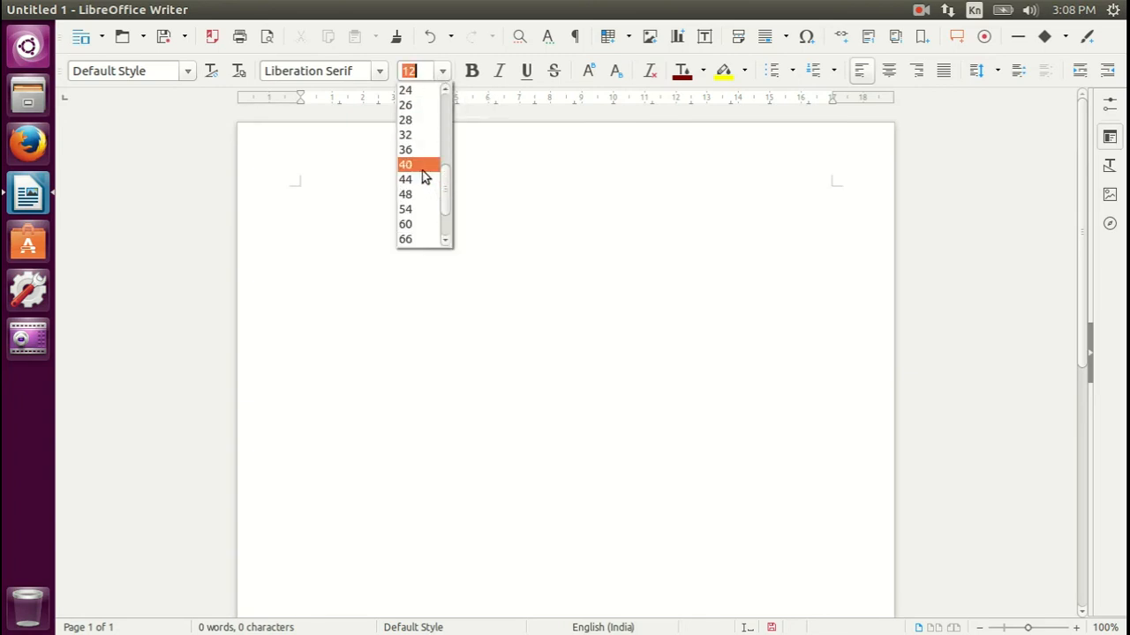
pyautogui.click(420, 168)
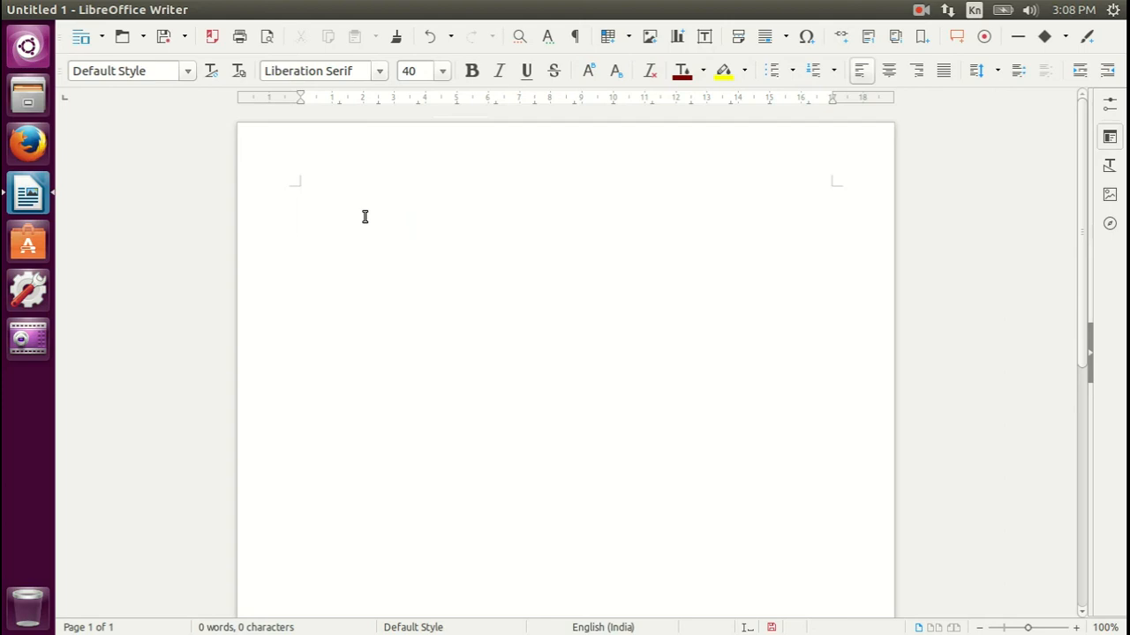
pyautogui.write('ಭರತ')
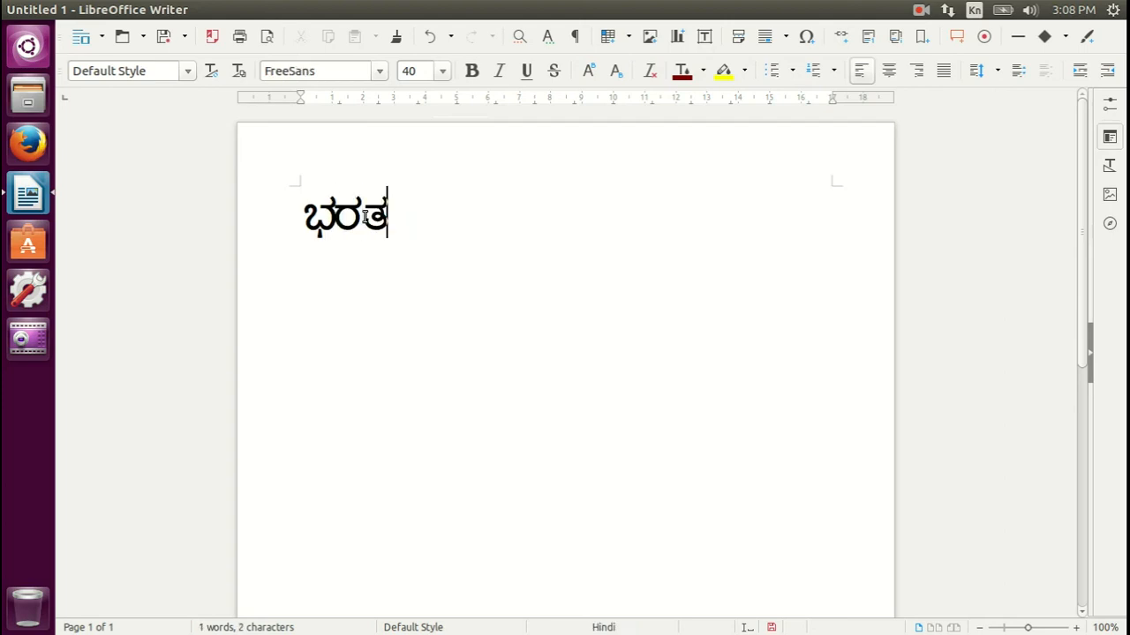
pyautogui.press('Return')
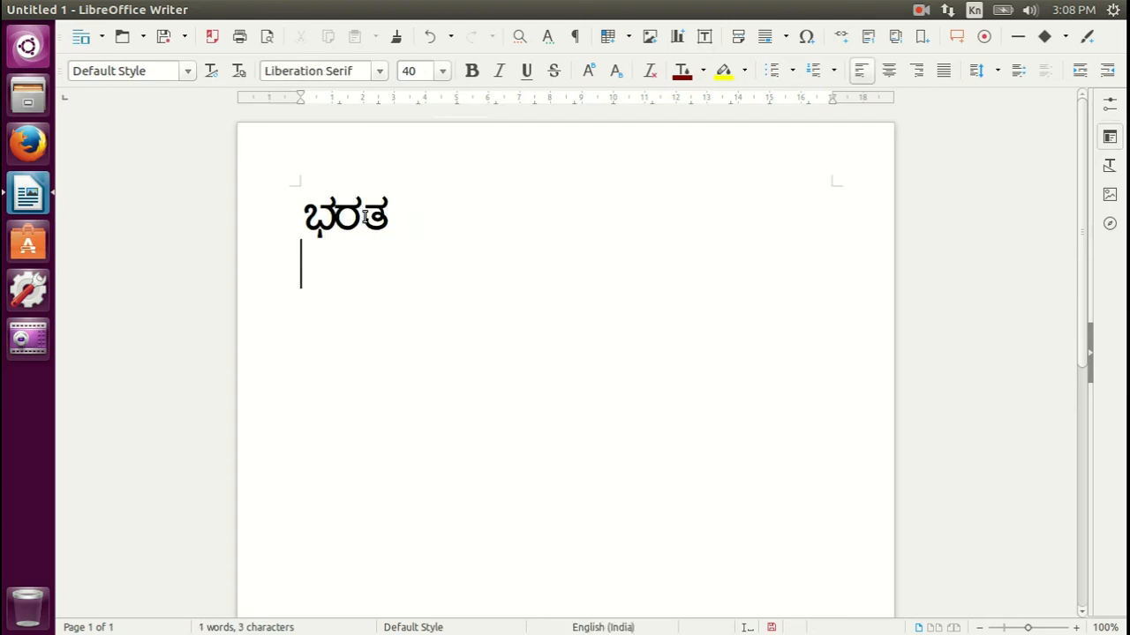
pyautogui.press('Return')
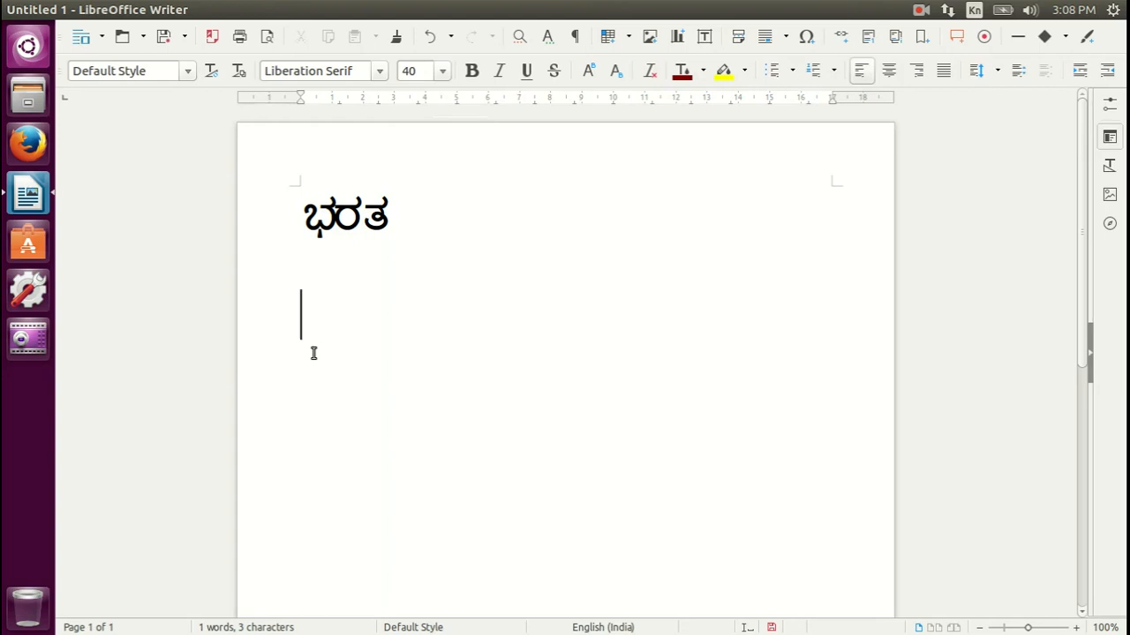
# Check the available input sources, switch from Kannada to English (US) input and write India below the Kannada word
pyautogui.click(974, 13)
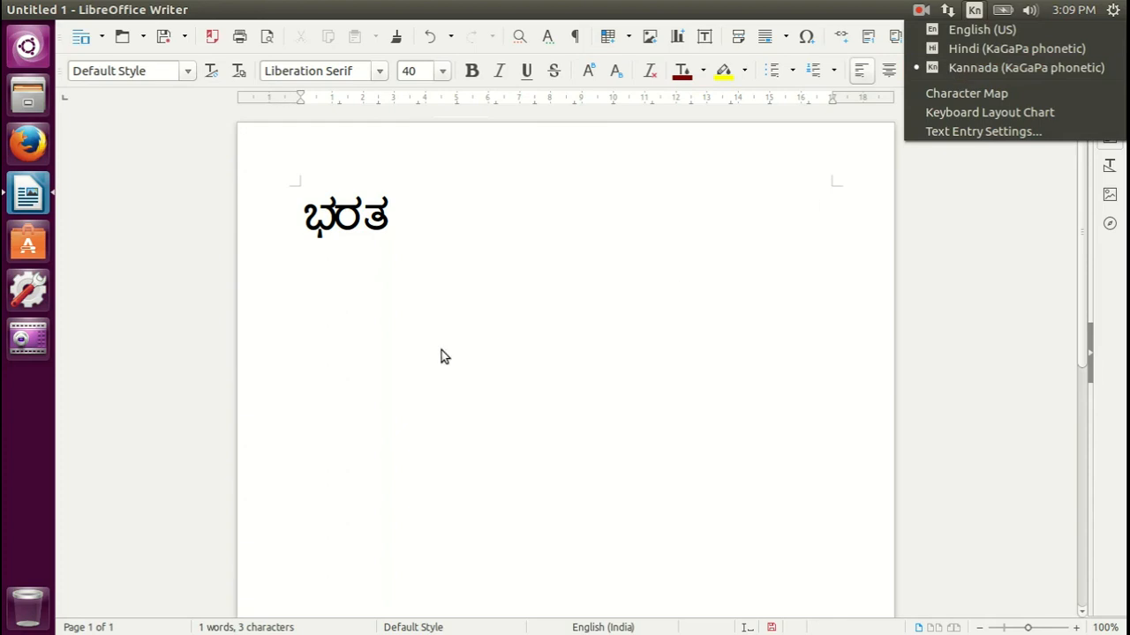
pyautogui.click(354, 300)
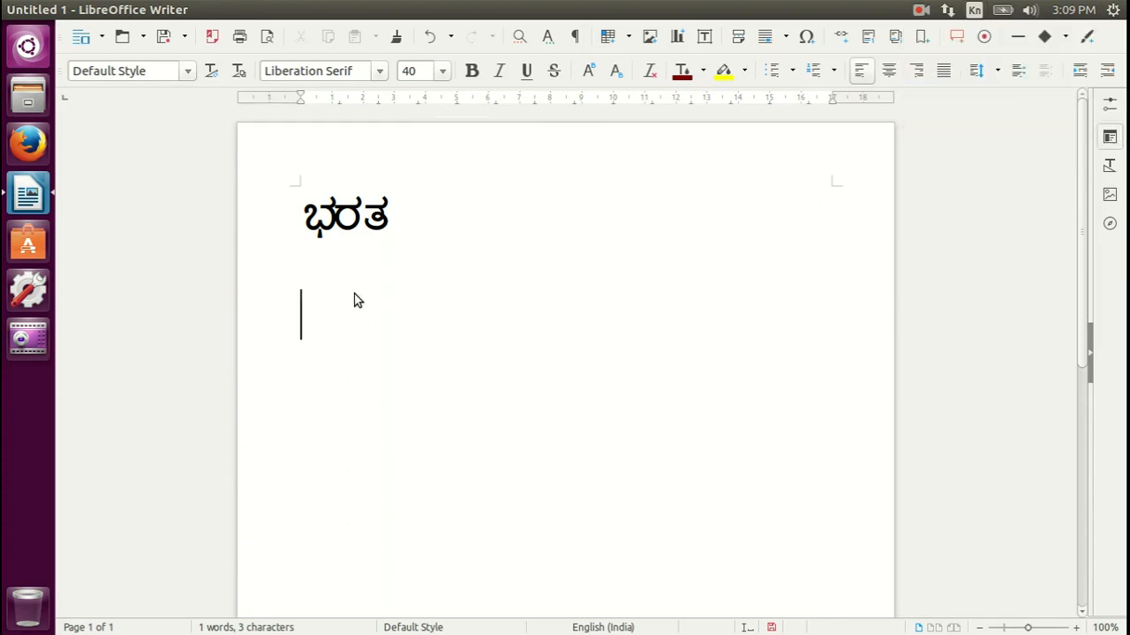
pyautogui.press('super+space')
pyautogui.write('India')
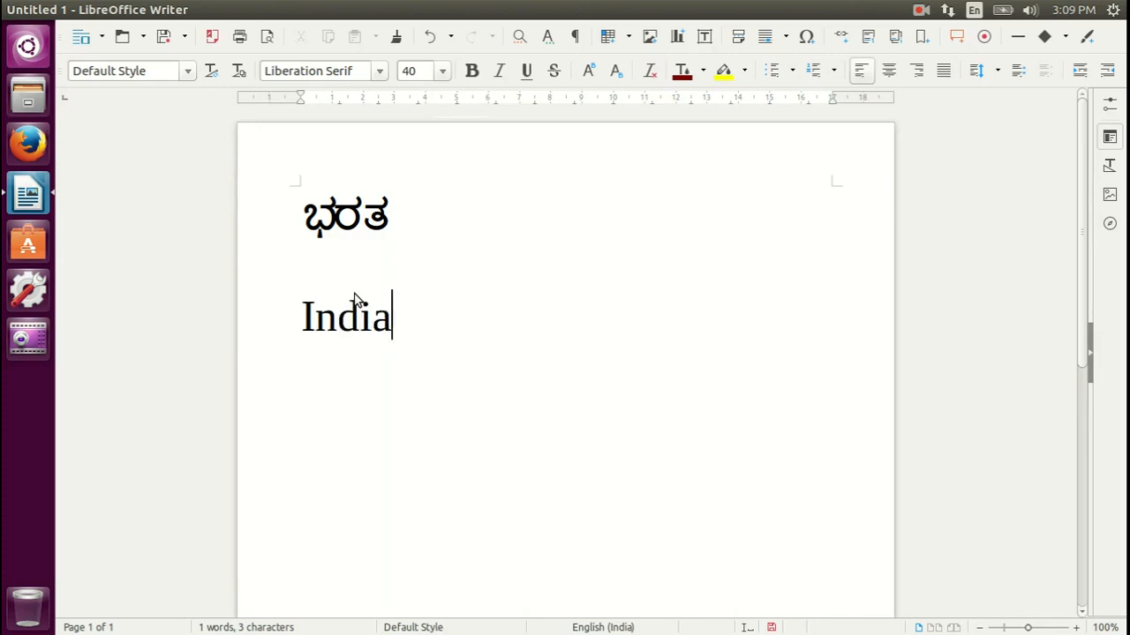
# Leave an empty line below India, switch to Hindi (KaGaPa phonetic) input and write भरत
pyautogui.press('Return')
pyautogui.press('Return')
pyautogui.write('भर')
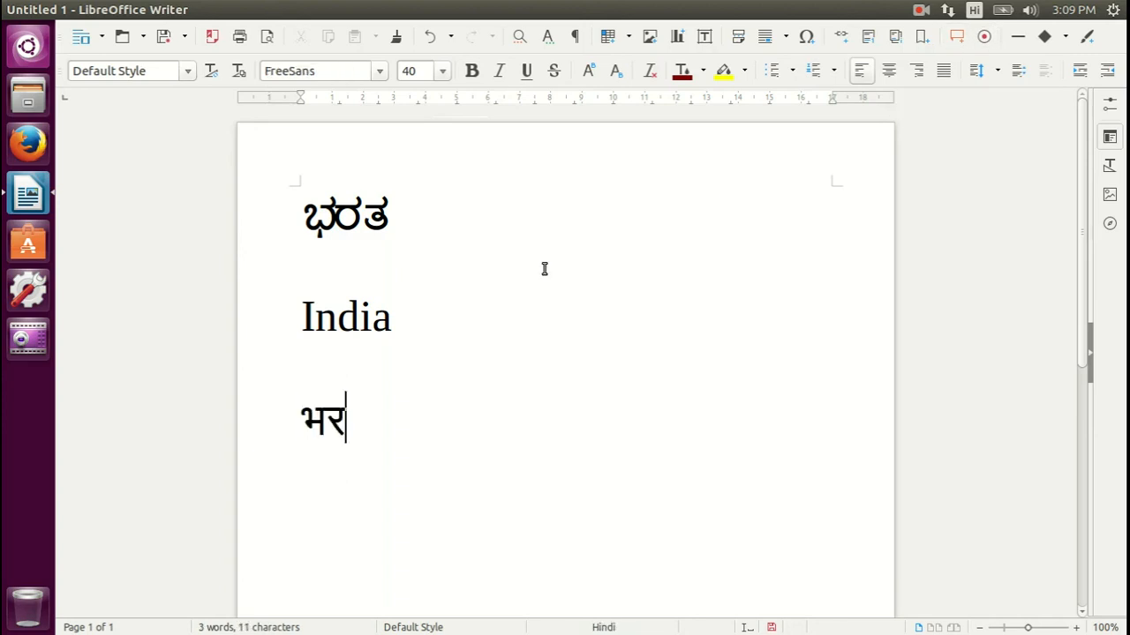
pyautogui.write('त')
pyautogui.press('Return')
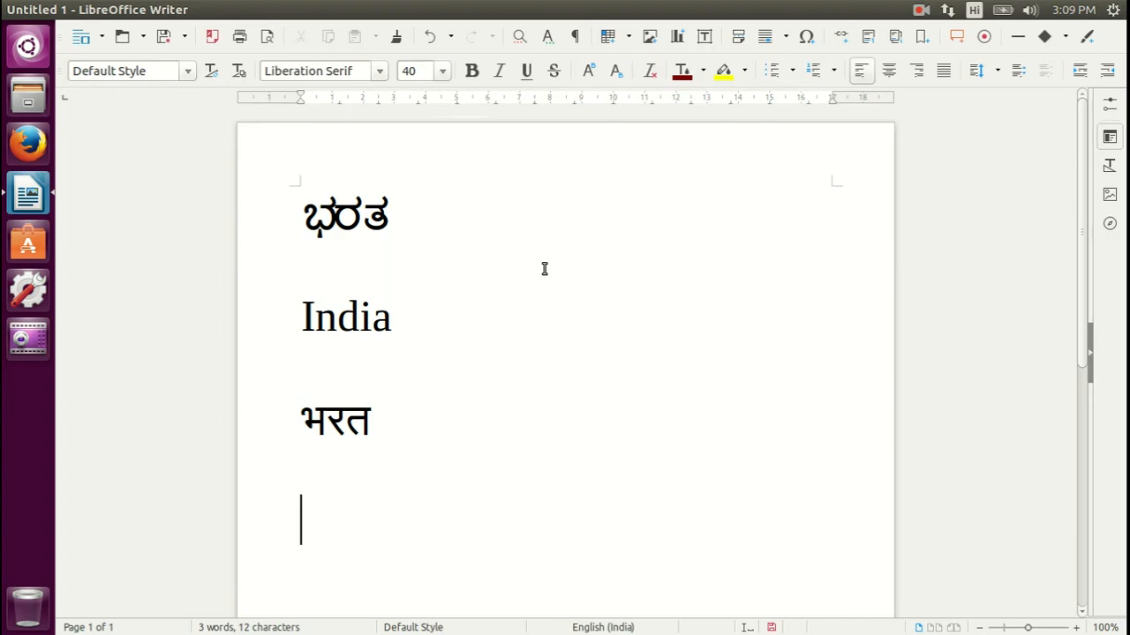
# Review the list of input sources with Hindi active and open the Dash application search
pyautogui.click(974, 12)
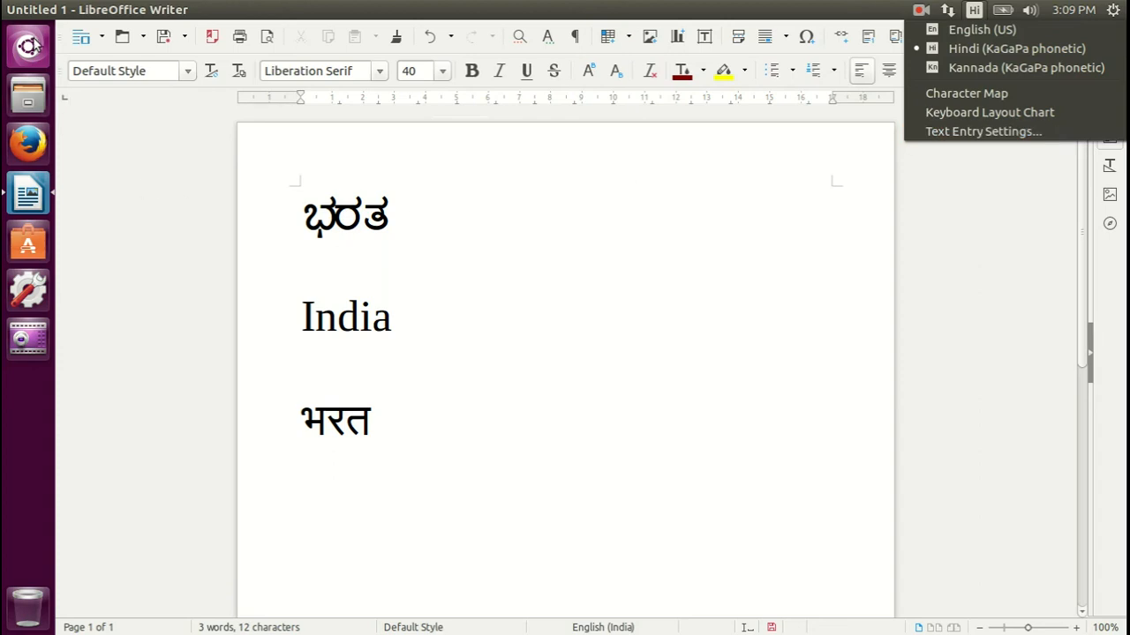
pyautogui.click(33, 49)
pyautogui.click(33, 49)
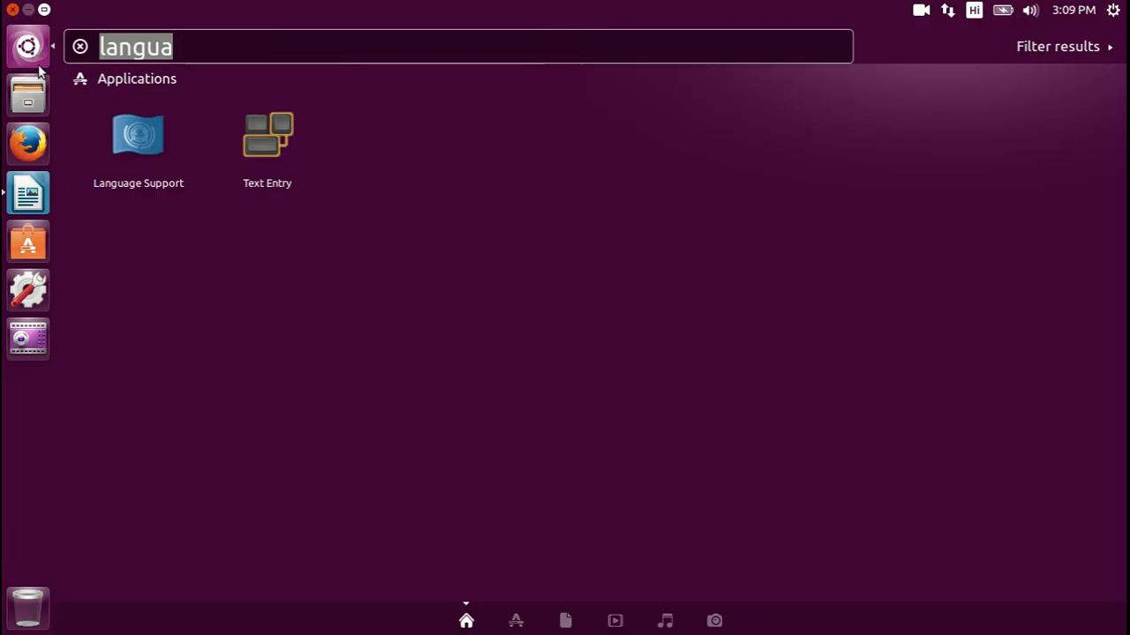